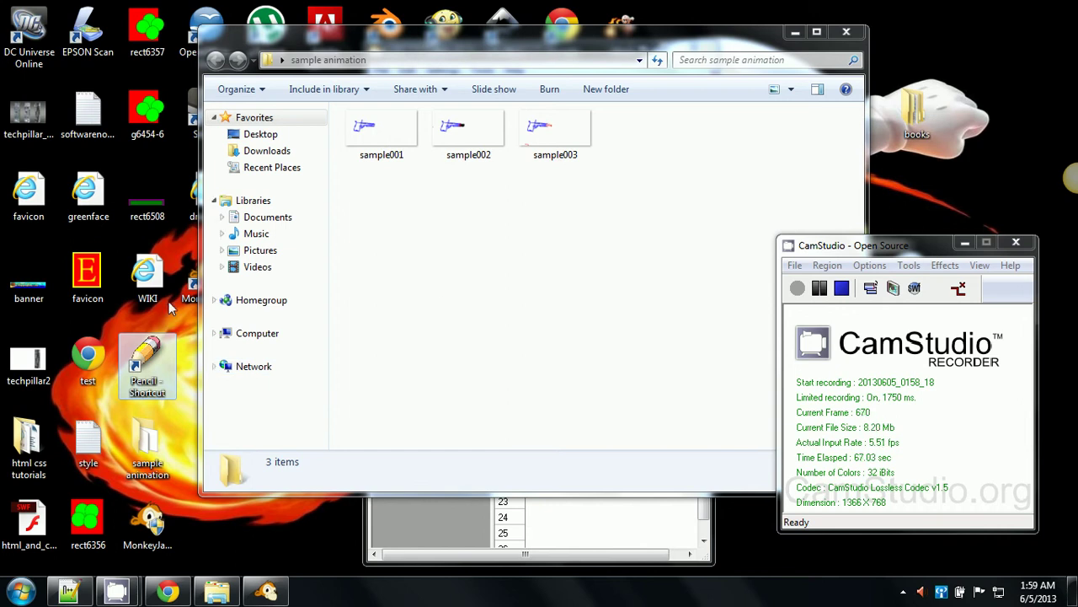
# Launch Pencil and paint a freehand blue scribble on the bitmap layer with the Brush tool
pyautogui.doubleClick(147, 354)
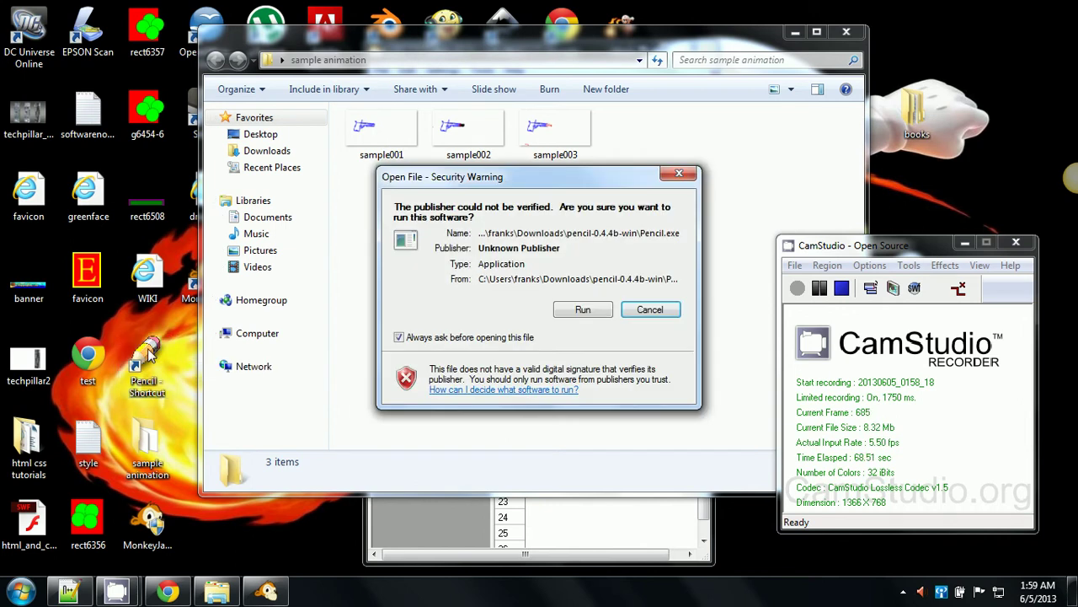
pyautogui.click(570, 310)
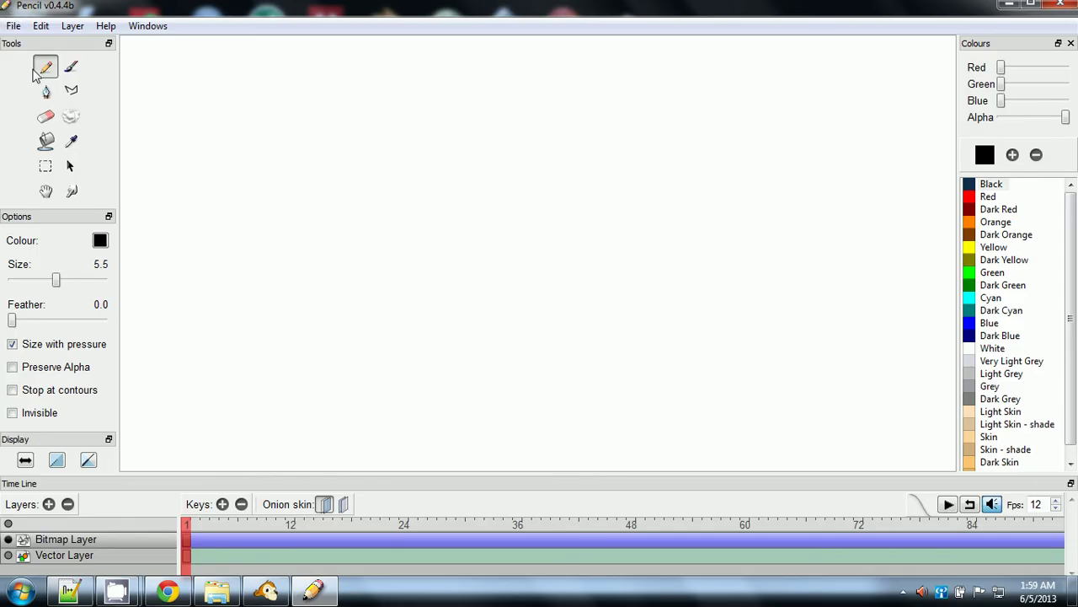
pyautogui.click(71, 67)
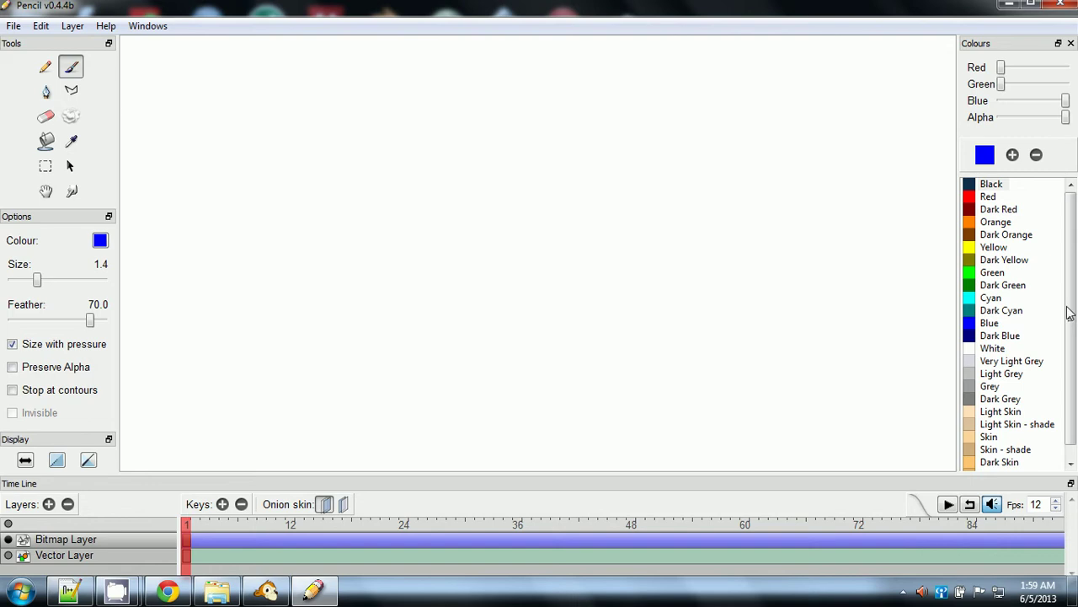
pyautogui.moveTo(499, 95)
pyautogui.mouseDown()
pyautogui.moveTo(514, 260)
pyautogui.moveTo(548, 169)
pyautogui.moveTo(586, 165)
pyautogui.moveTo(552, 160)
pyautogui.mouseUp()
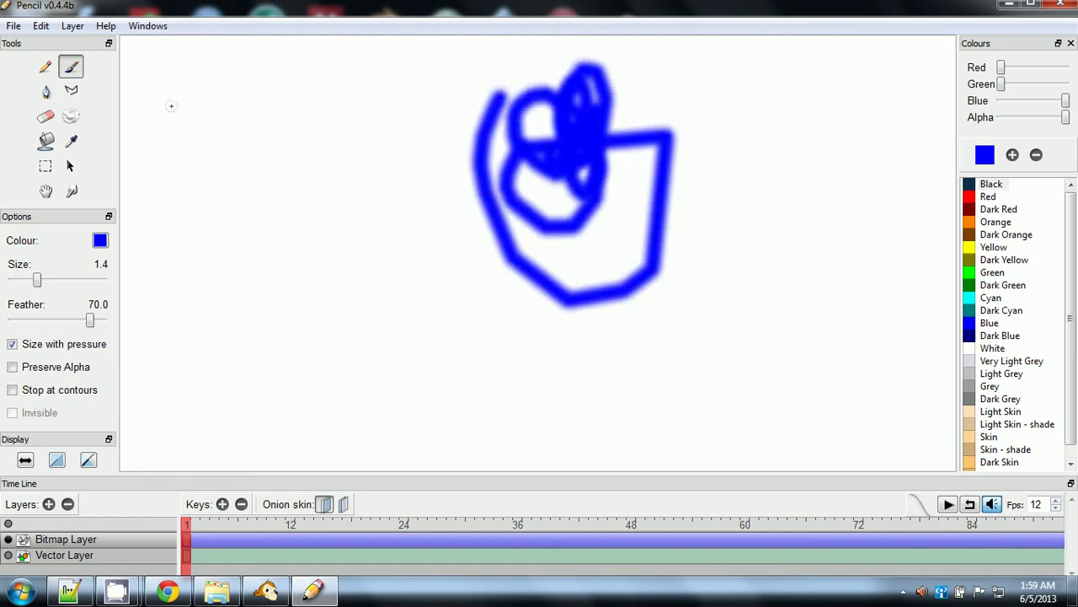
# Save the drawing as crud in the sample animation folder
pyautogui.click(14, 26)
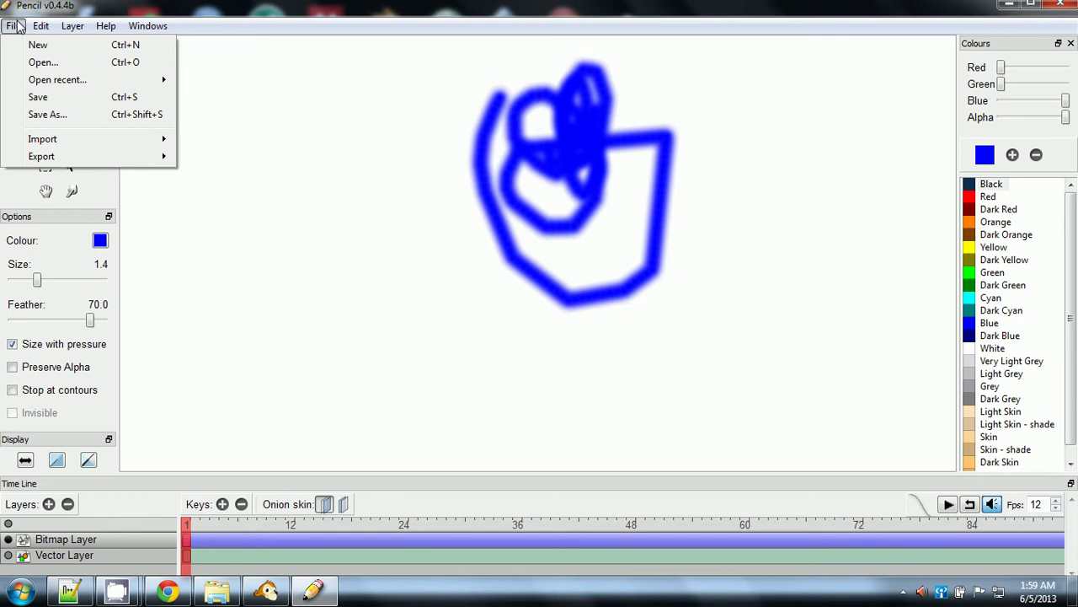
pyautogui.click(38, 97)
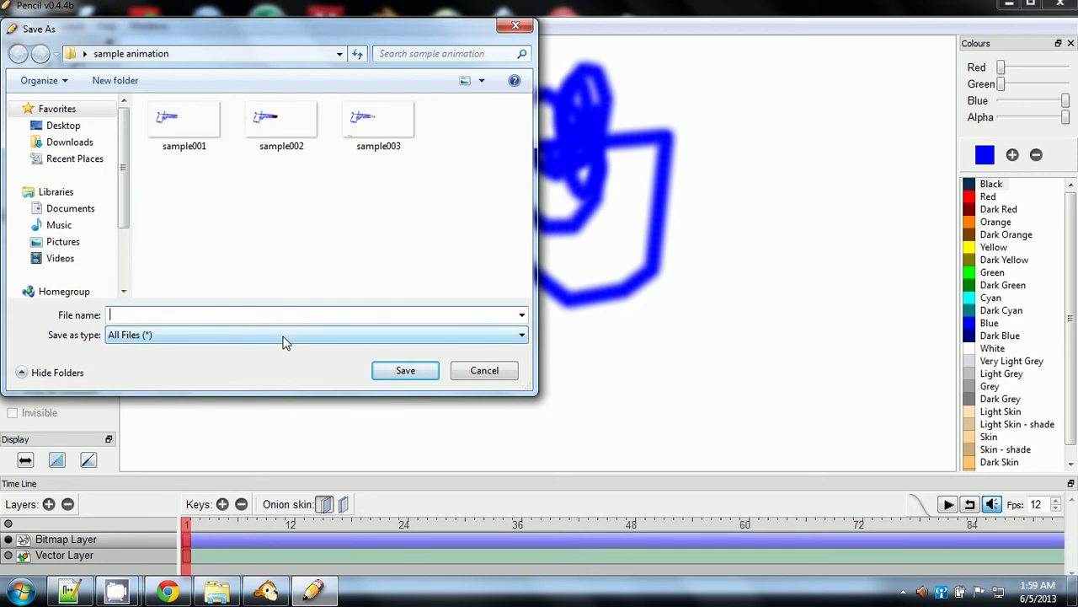
pyautogui.write('s')
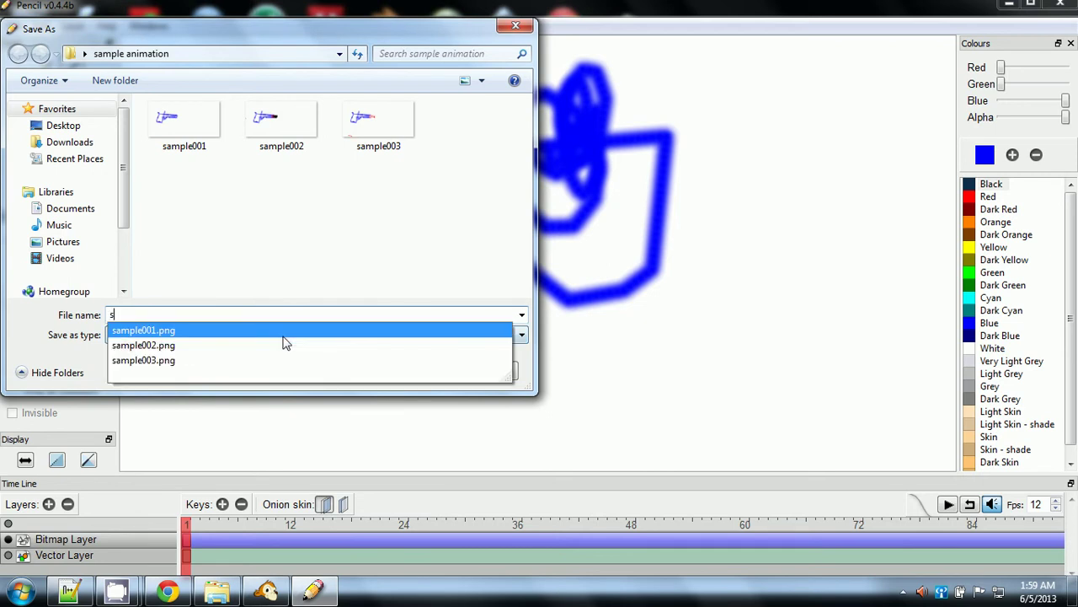
pyautogui.press('BackSpace')
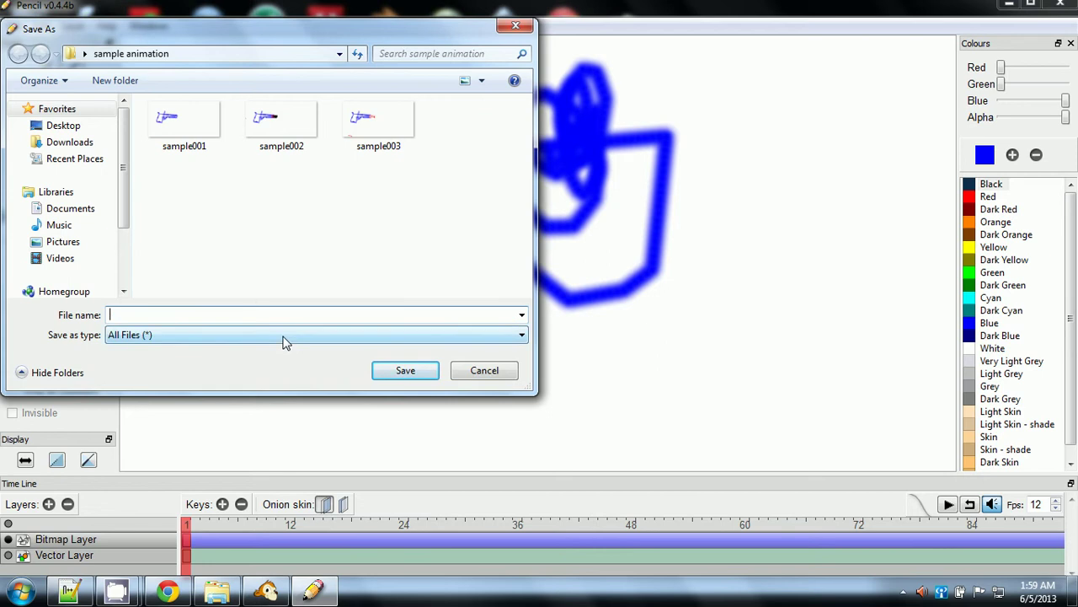
pyautogui.write('crud')
pyautogui.press('Return')
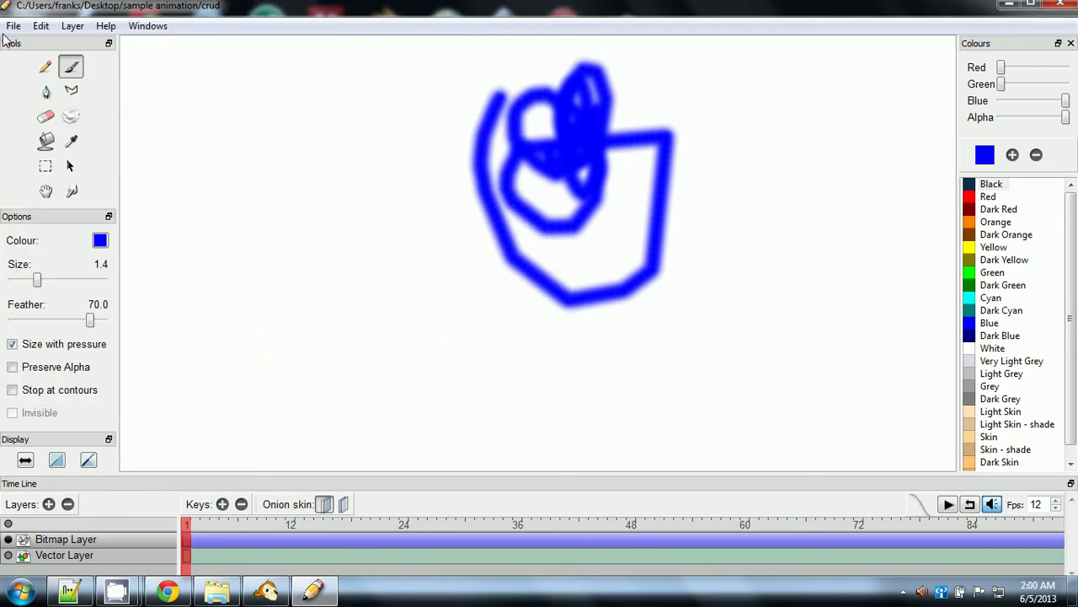
# Export the drawing as a MOV movie named sample at 1061 by 553 resolution in the sample animation folder
pyautogui.click(5, 28)
pyautogui.moveTo(63, 140)
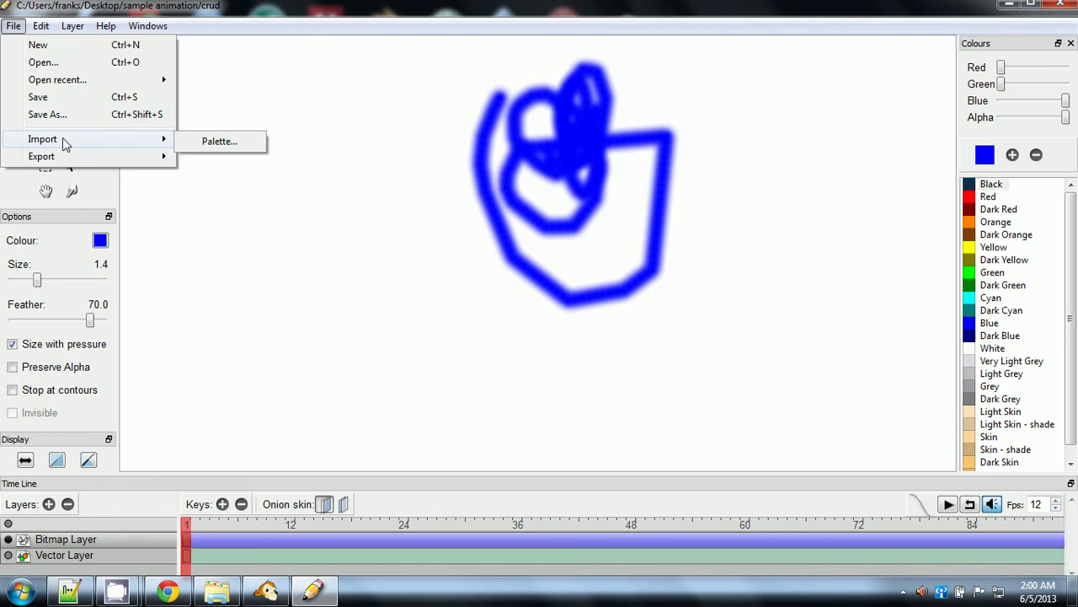
pyautogui.moveTo(70, 166)
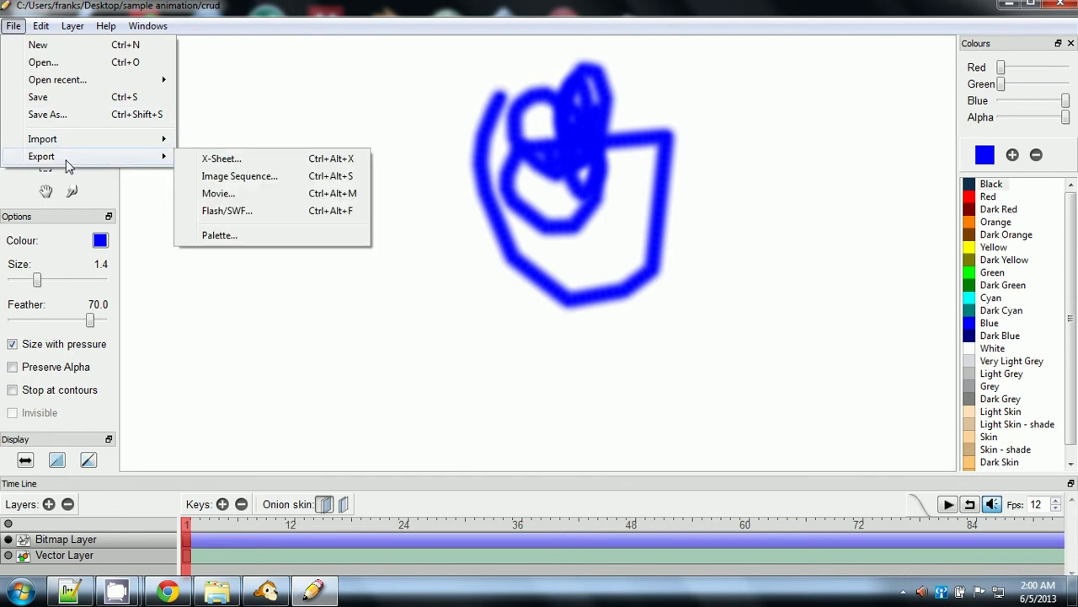
pyautogui.click(208, 196)
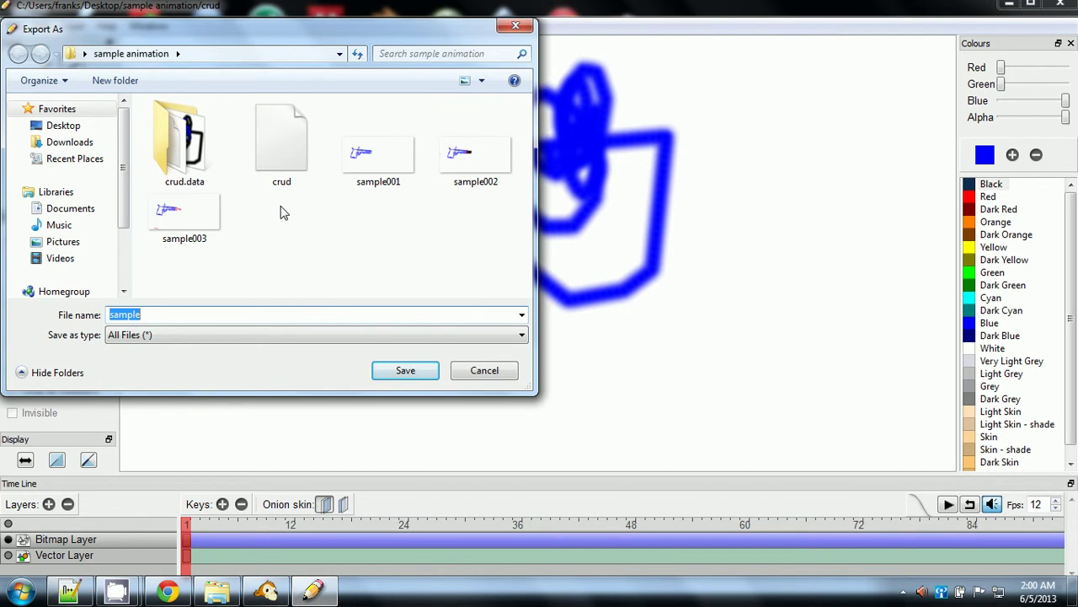
pyautogui.write('sample')
pyautogui.press('Return')
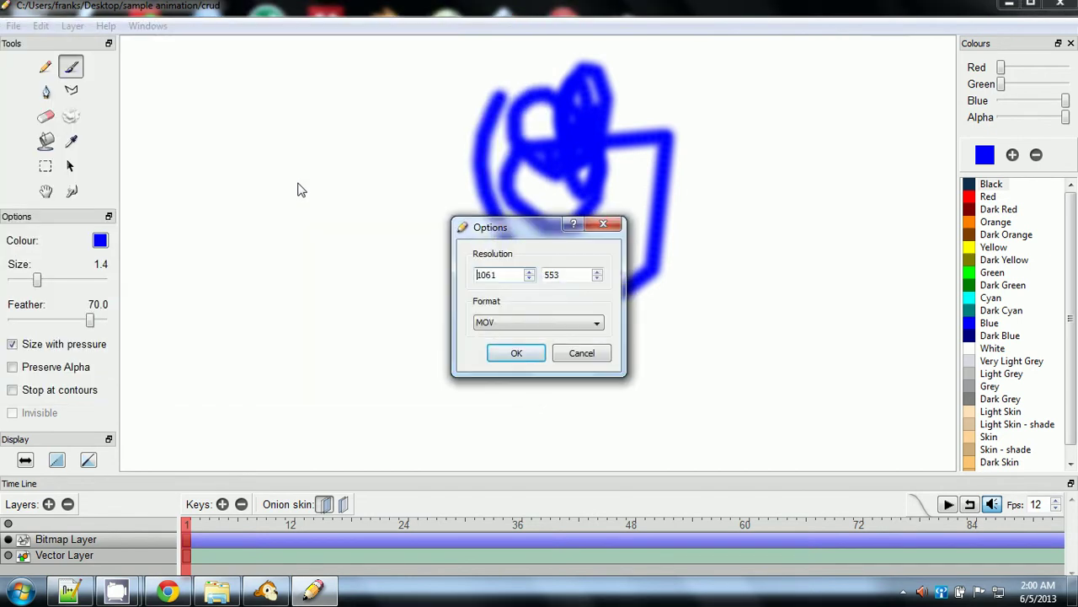
pyautogui.click(517, 352)
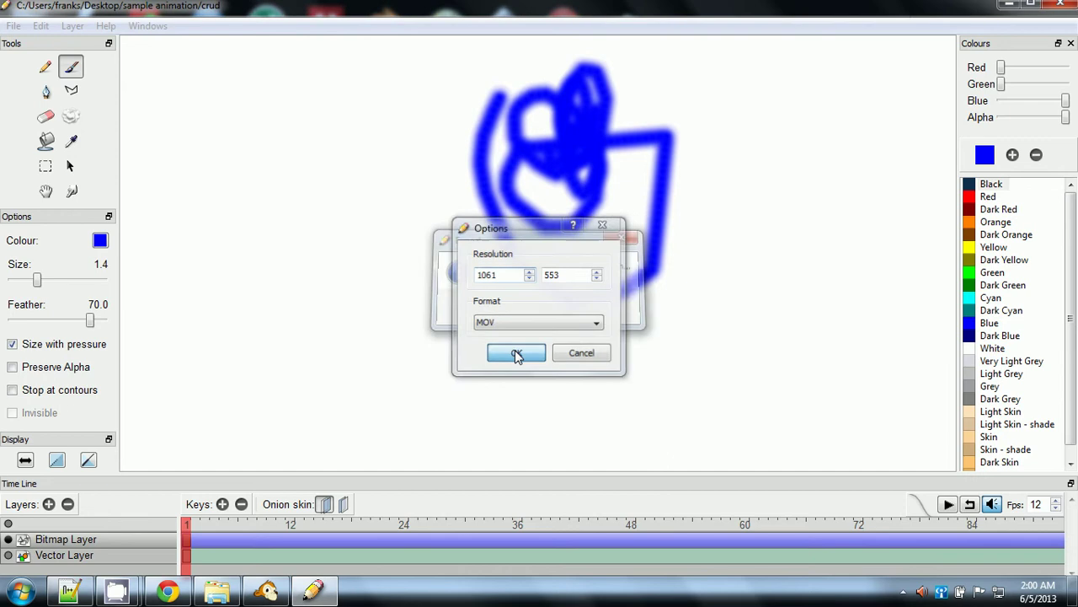
# Minimize Pencil and arrange the sample animation folder window and the MonkeyJam window side by side on the desktop
pyautogui.click(1010, 4)
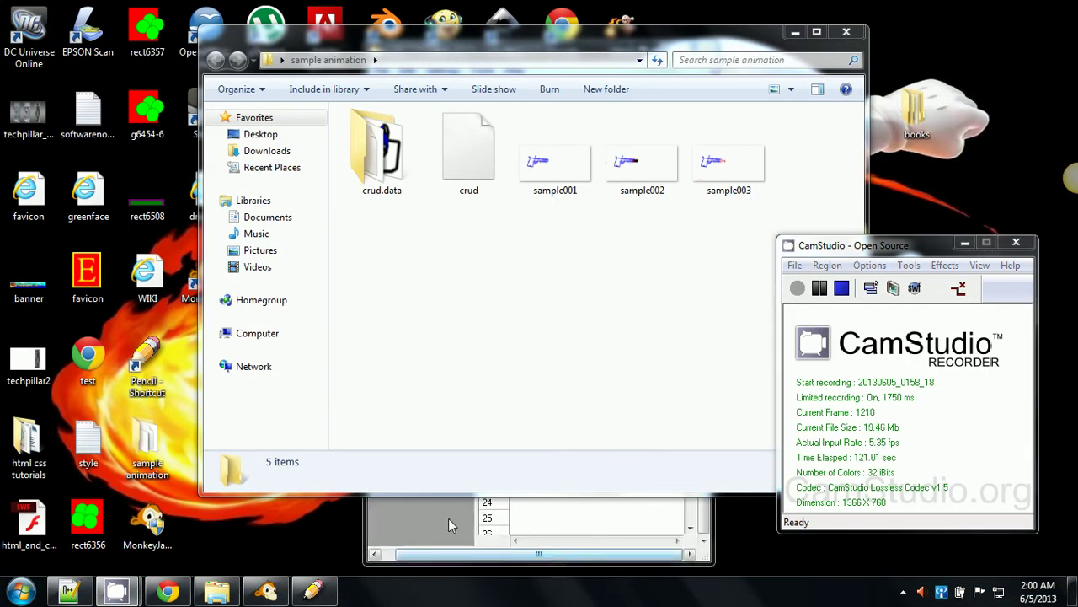
pyautogui.click(449, 30)
pyautogui.moveTo(449, 27); pyautogui.dragTo(608, 94)
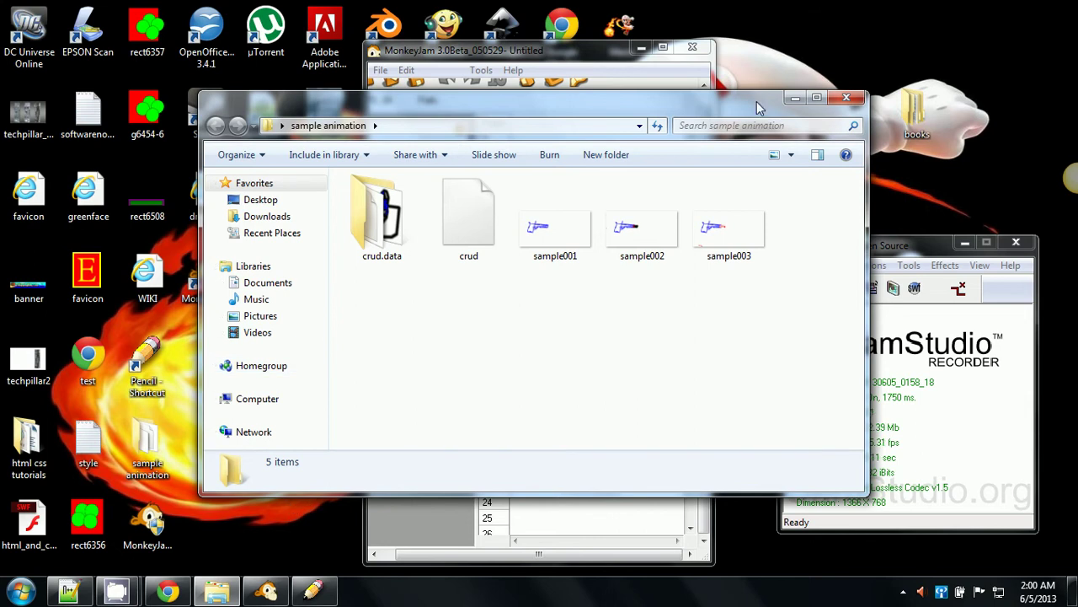
pyautogui.moveTo(757, 101); pyautogui.dragTo(442, 162)
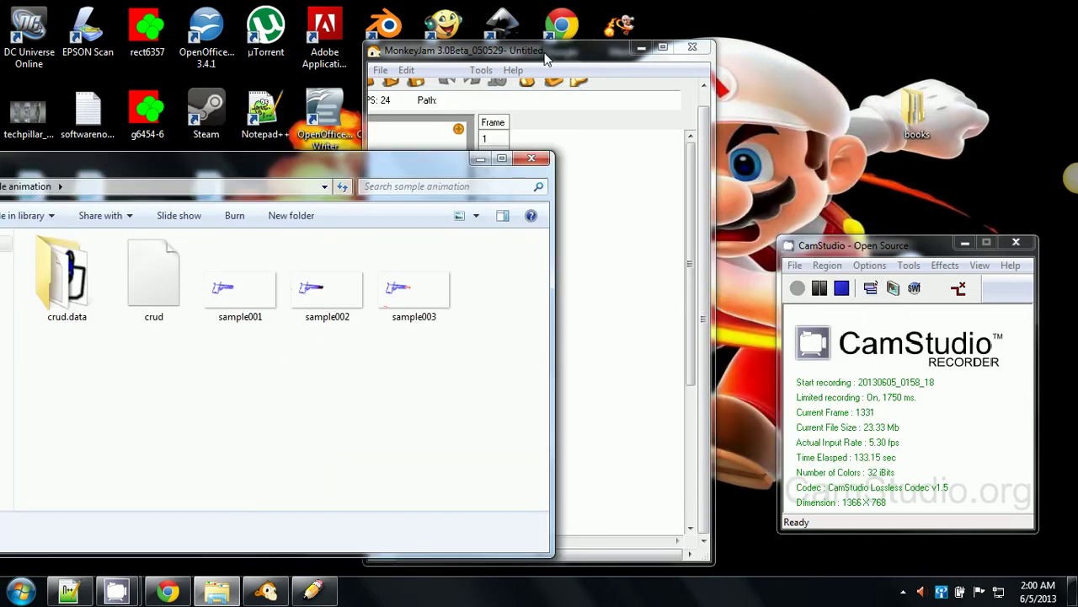
pyautogui.moveTo(546, 59); pyautogui.dragTo(847, 65)
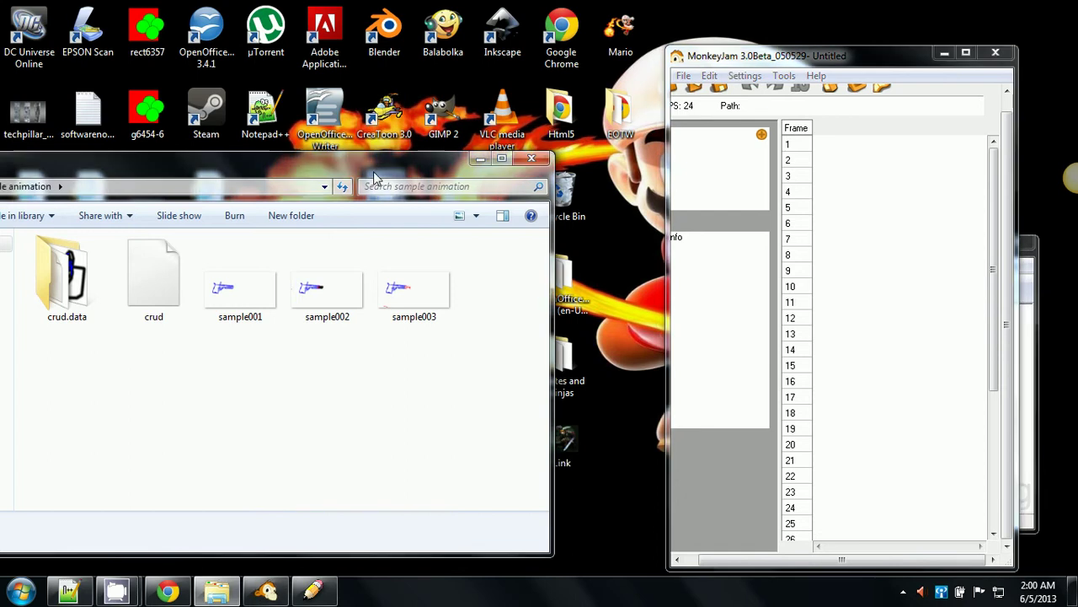
pyautogui.moveTo(389, 165); pyautogui.dragTo(595, 152)
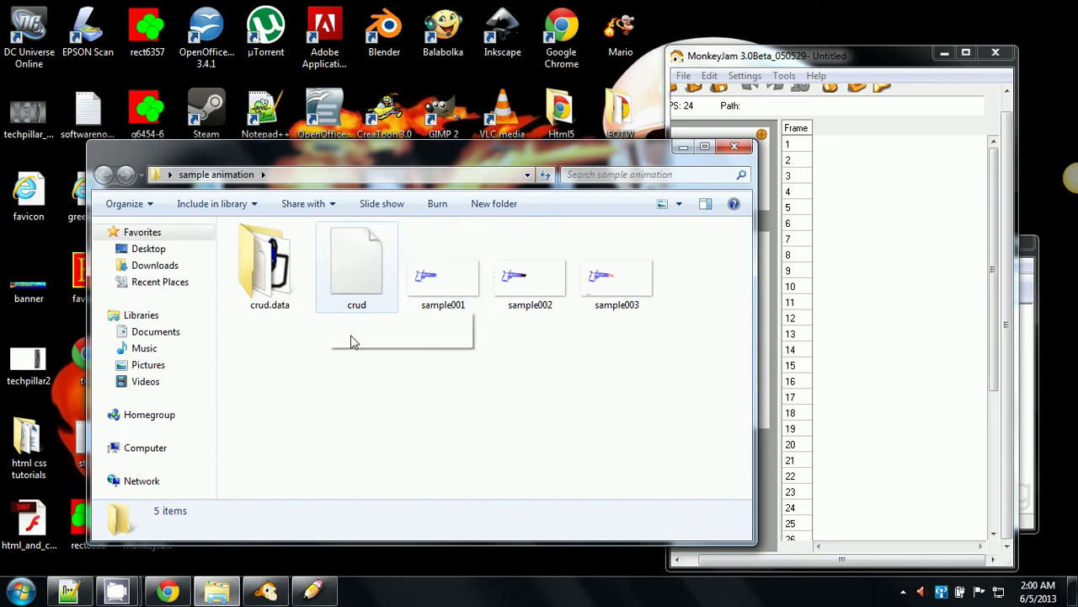
# Try to play the crud file in VLC media player, and close the player
pyautogui.doubleClick(343, 279)
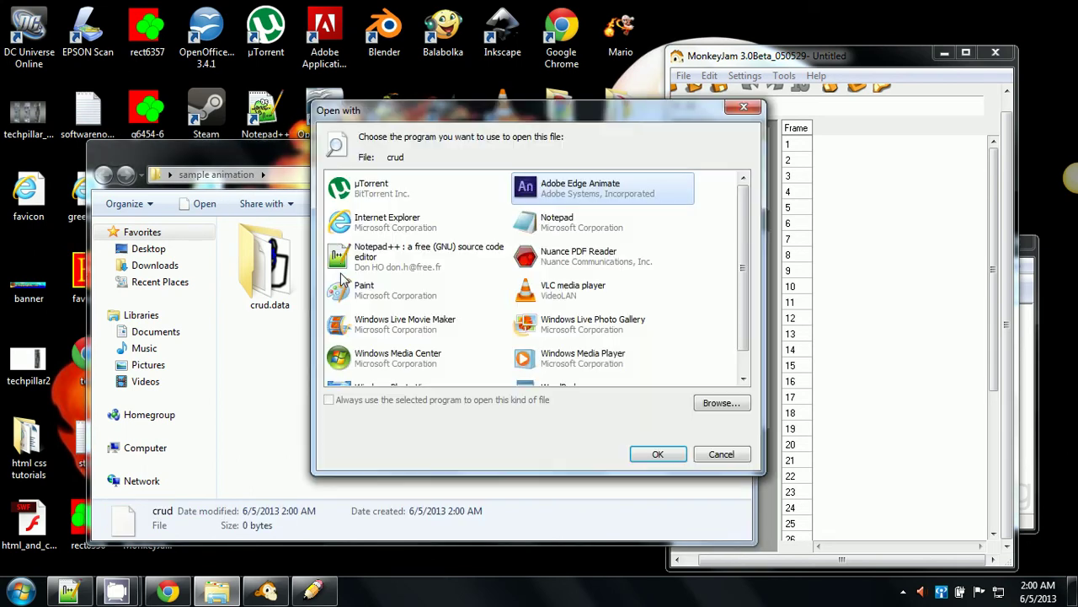
pyautogui.doubleClick(520, 293)
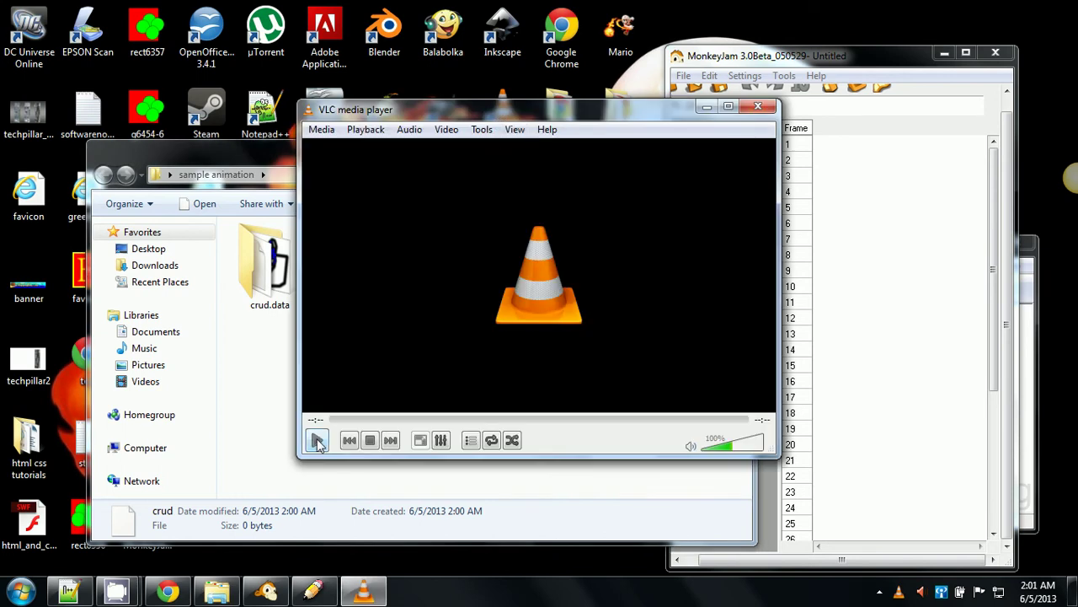
pyautogui.click(318, 444)
pyautogui.click(318, 441)
pyautogui.click(758, 107)
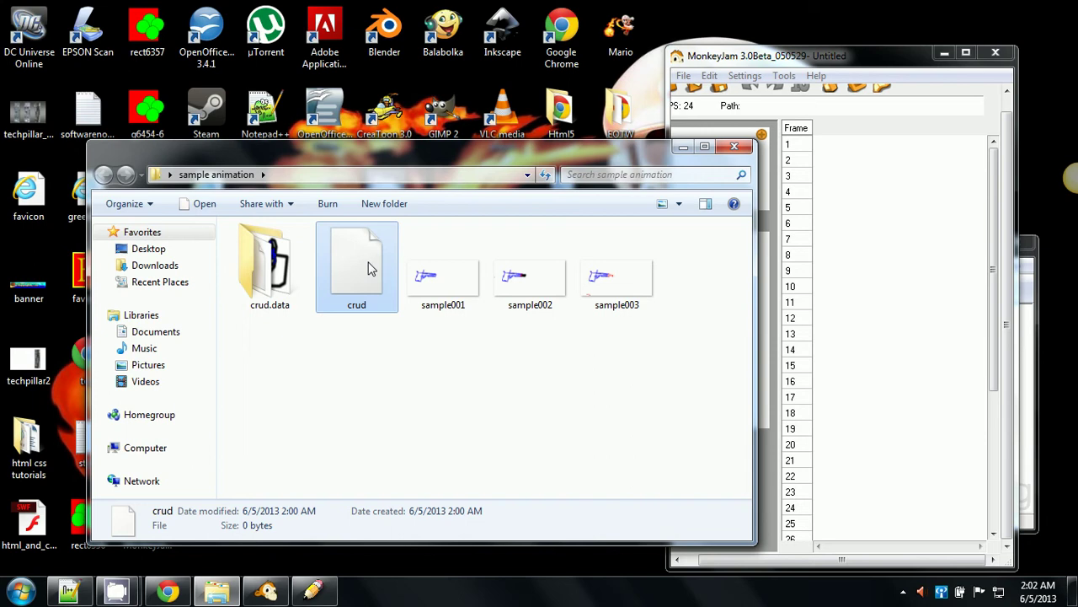
# Move the sample animation folder window out of the way and switch to MonkeyJam, maximized
pyautogui.moveTo(447, 161); pyautogui.dragTo(526, 407)
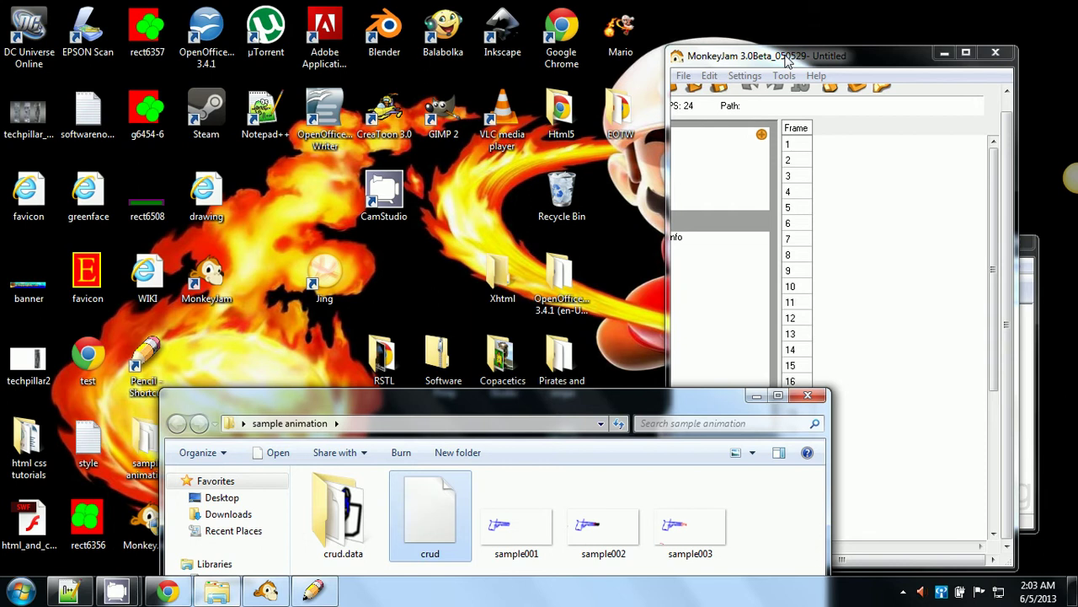
pyautogui.click(786, 57)
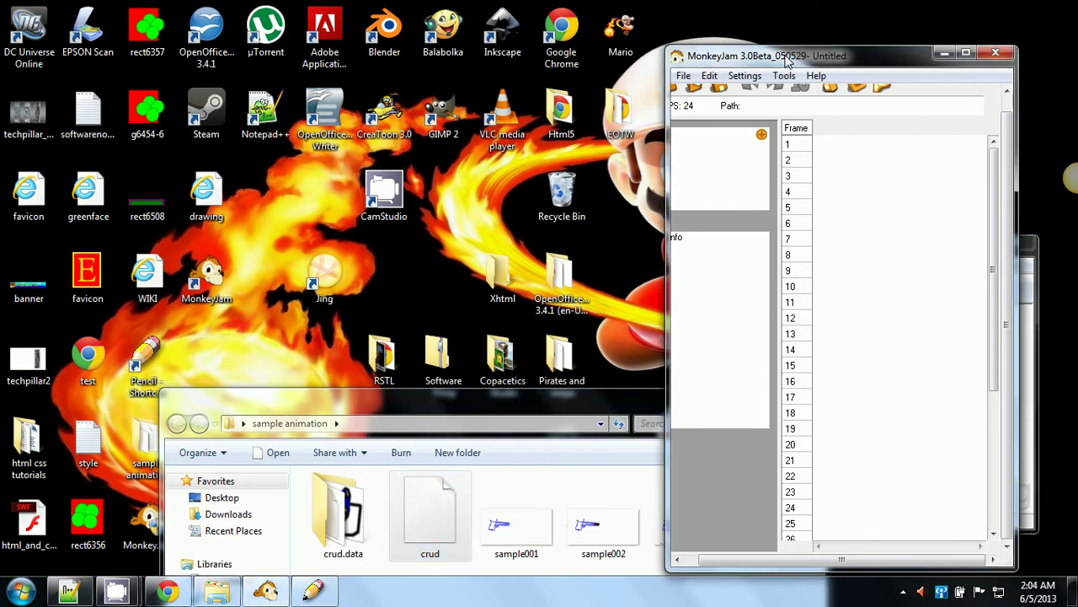
pyautogui.doubleClick(731, 65)
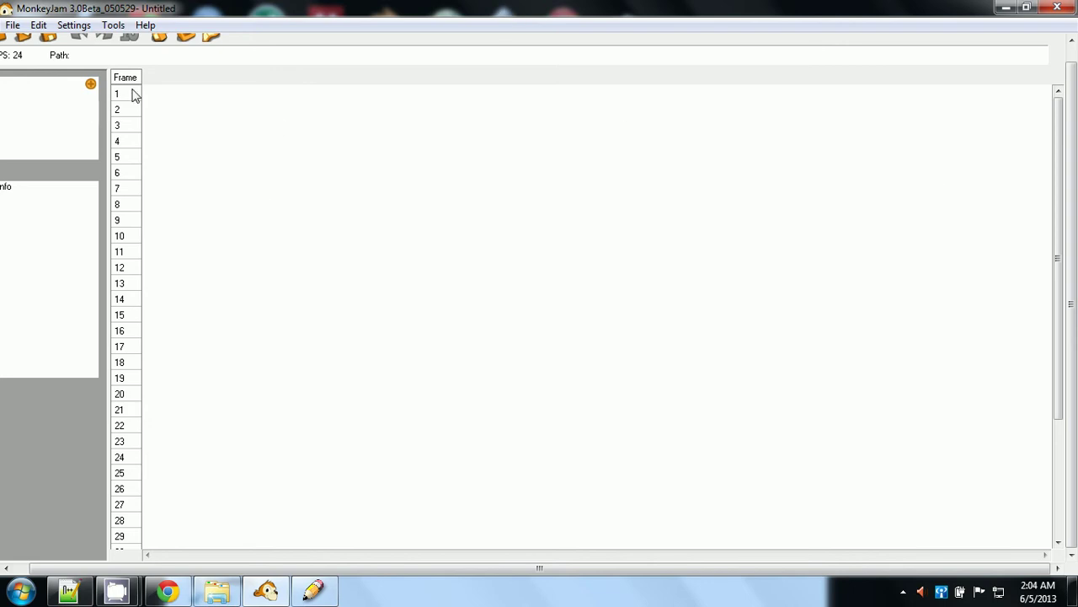
# Start an image import to a new layer and browse to the sample animation folder on the Desktop
pyautogui.click(11, 27)
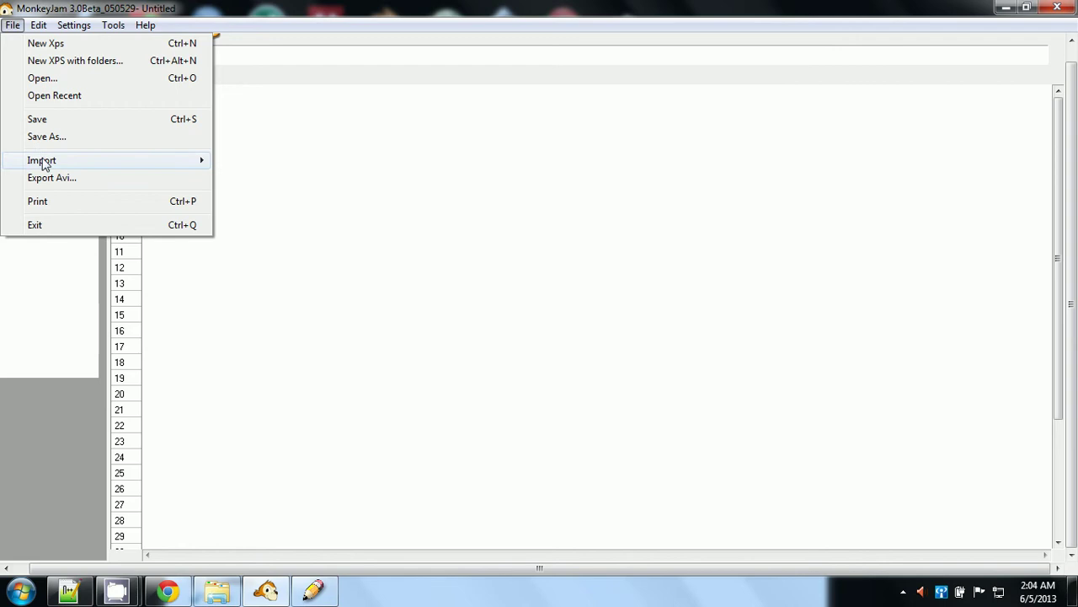
pyautogui.moveTo(43, 165)
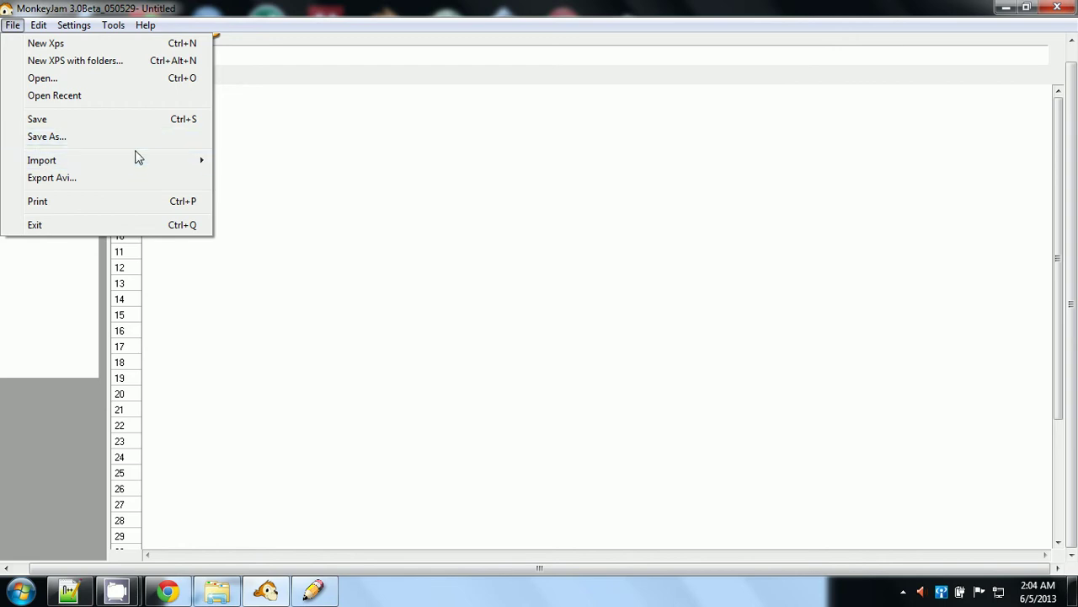
pyautogui.moveTo(140, 163)
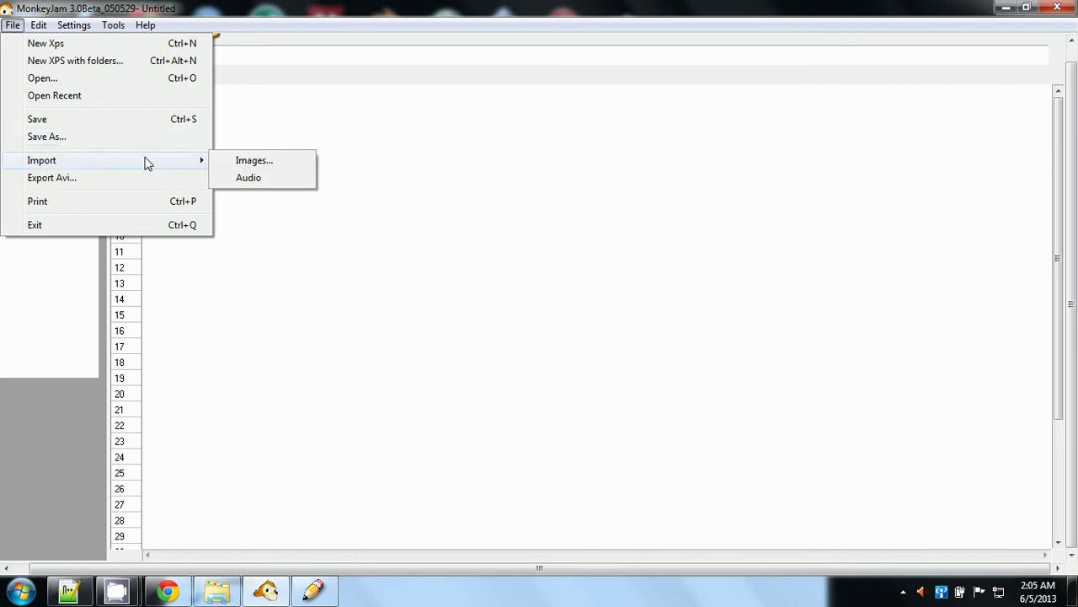
pyautogui.click(269, 167)
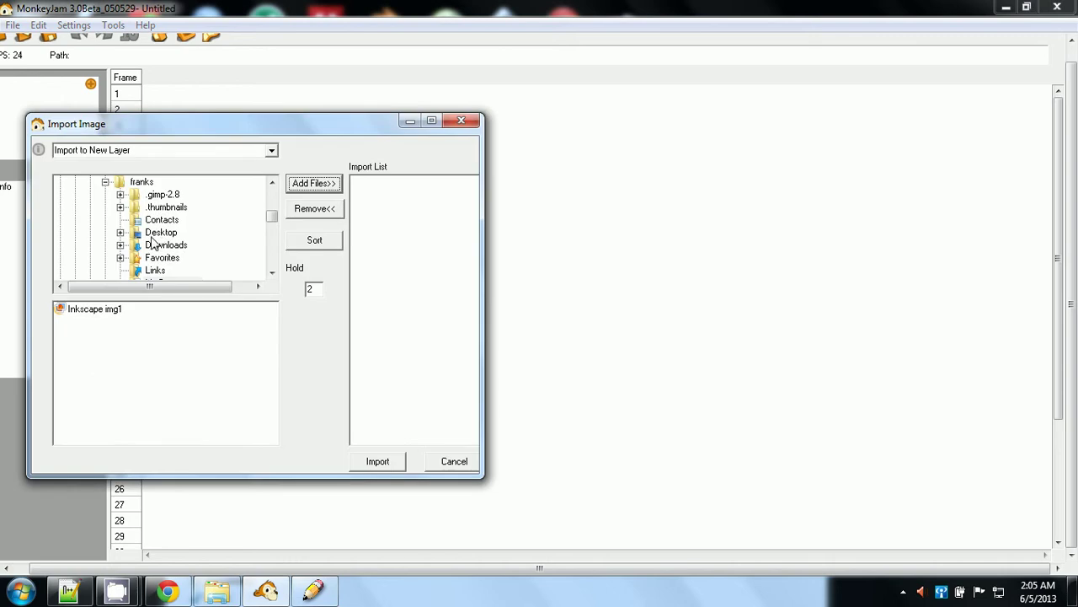
pyautogui.click(169, 234)
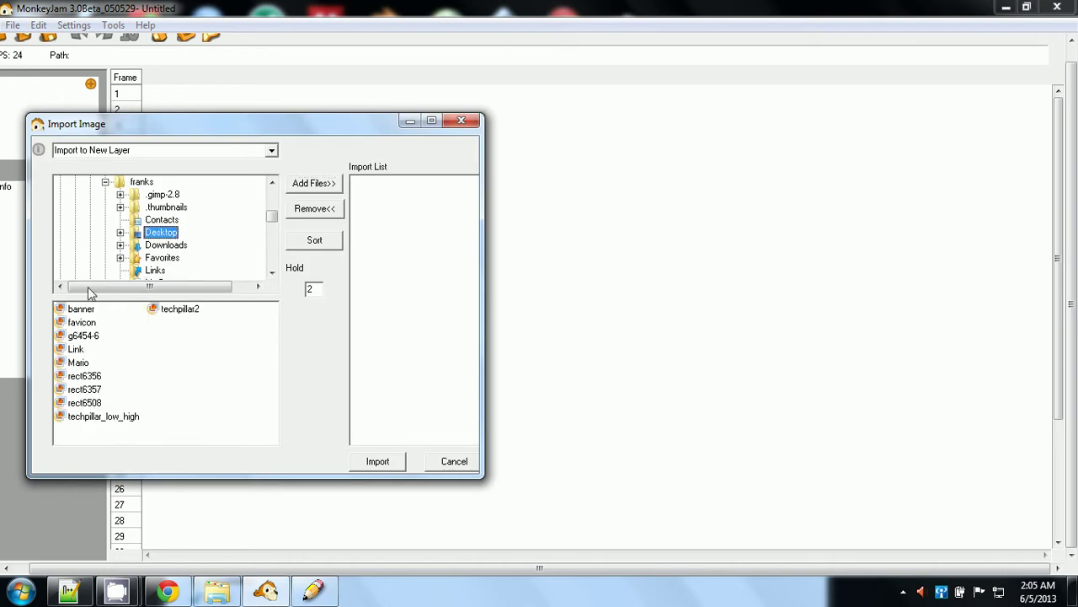
pyautogui.click(119, 232)
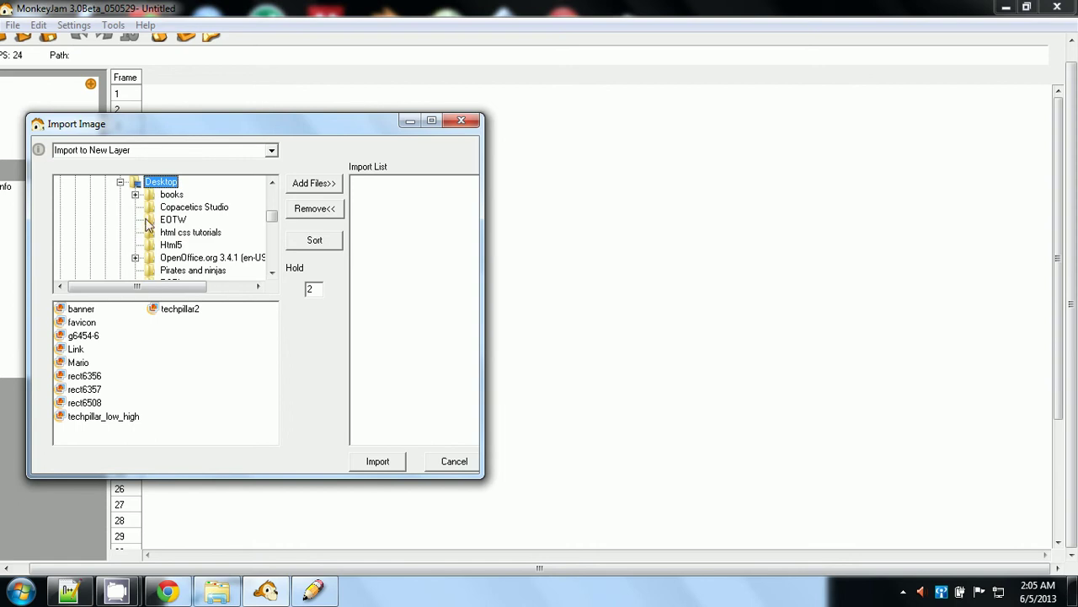
pyautogui.scroll(-1, 144, 223)
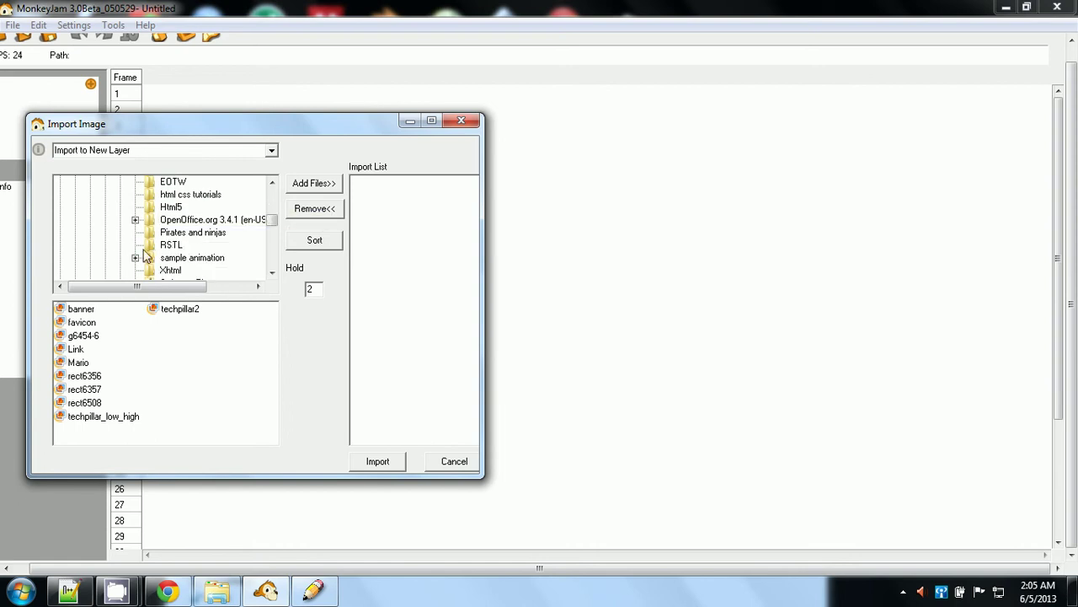
pyautogui.click(135, 257)
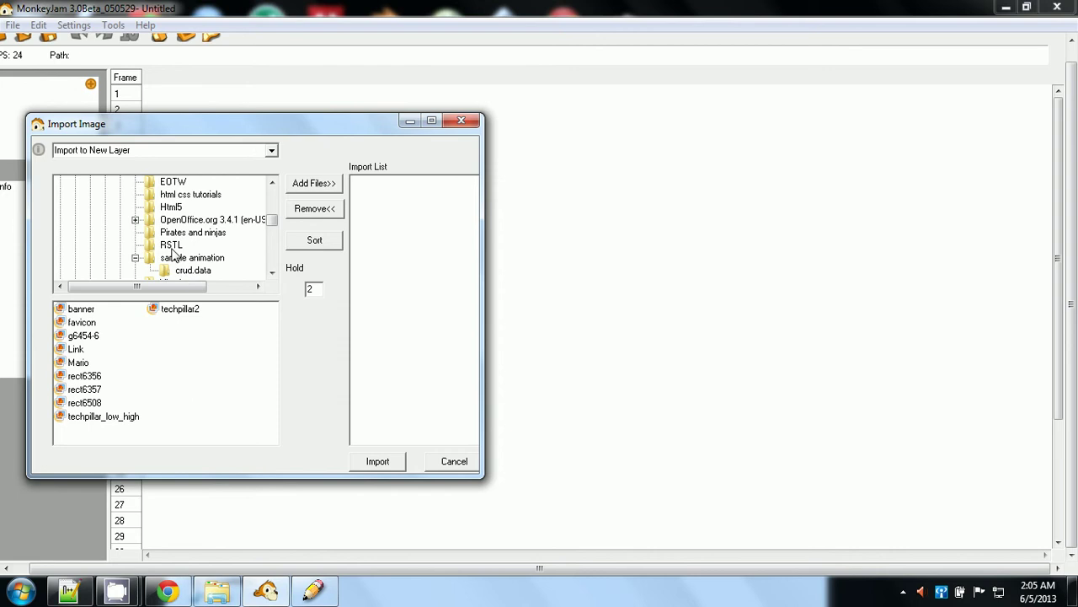
pyautogui.click(174, 258)
# Import sample001, sample002 and sample003 from the sample animation folder to a new layer with a hold of 2
pyautogui.click(86, 308)
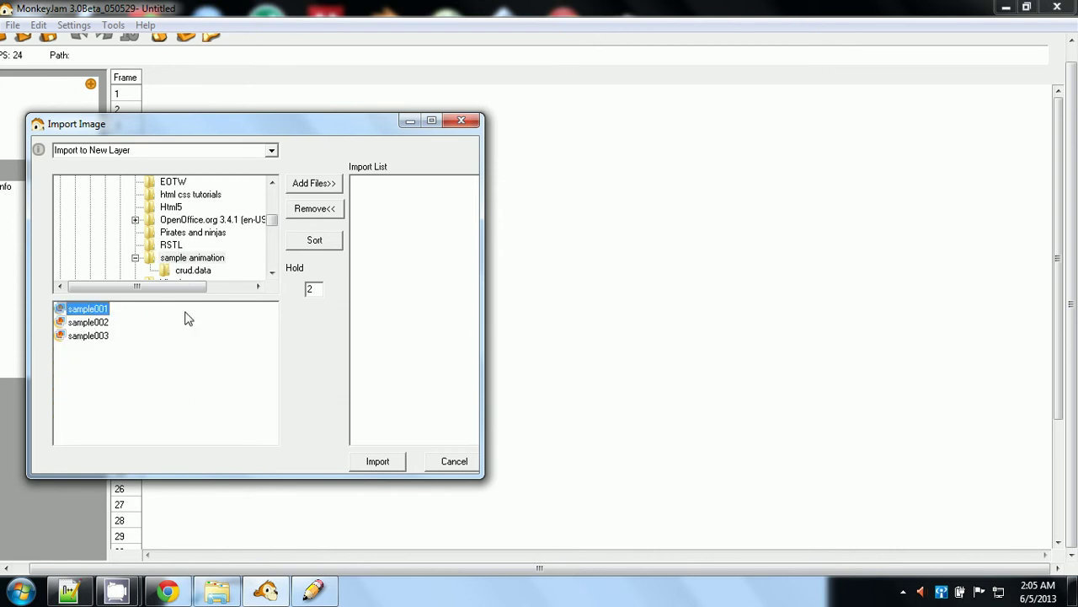
pyautogui.click(86, 324)
pyautogui.click(88, 336)
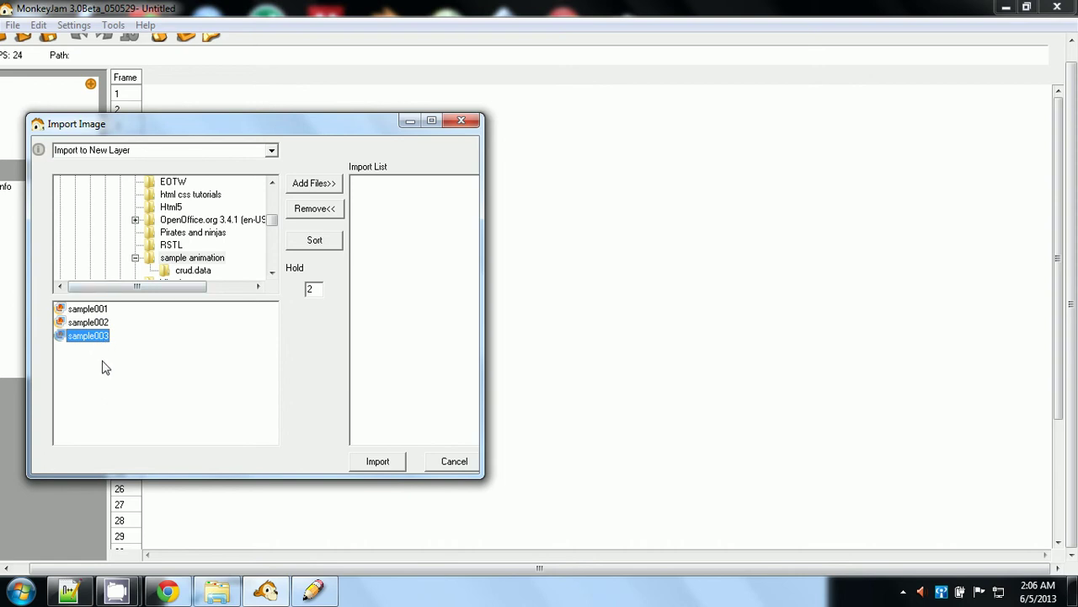
pyautogui.keyDown('shift'); pyautogui.click(78, 310); pyautogui.keyUp('shift')
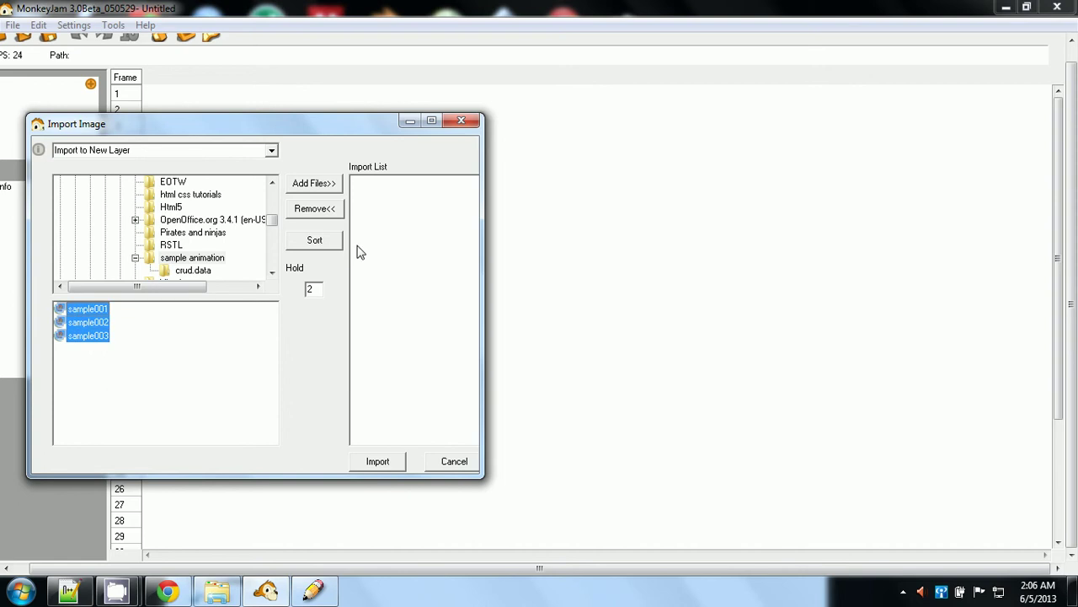
pyautogui.click(295, 183)
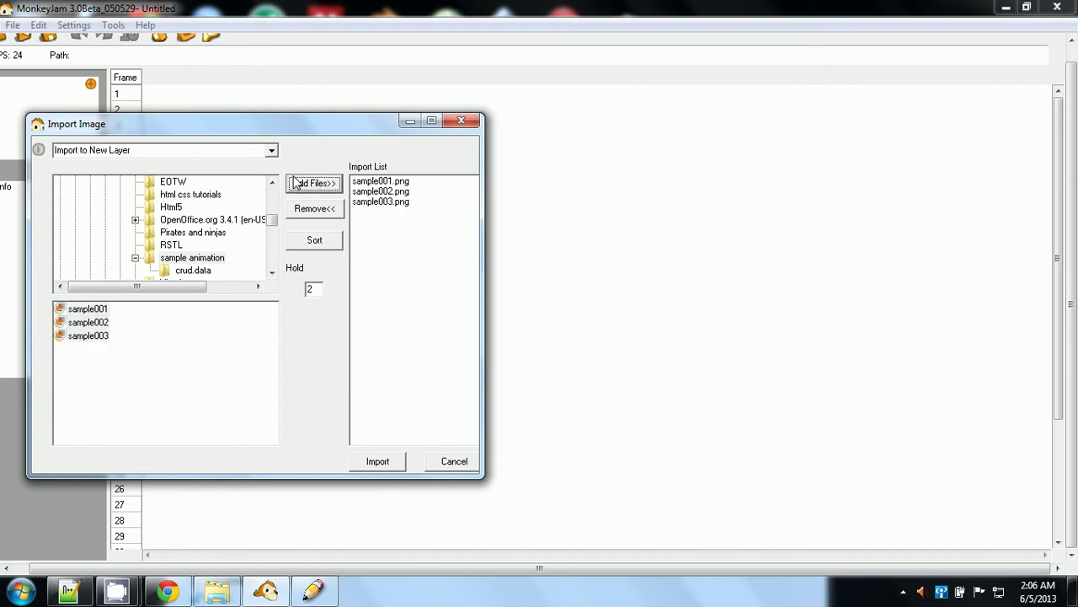
pyautogui.click(378, 462)
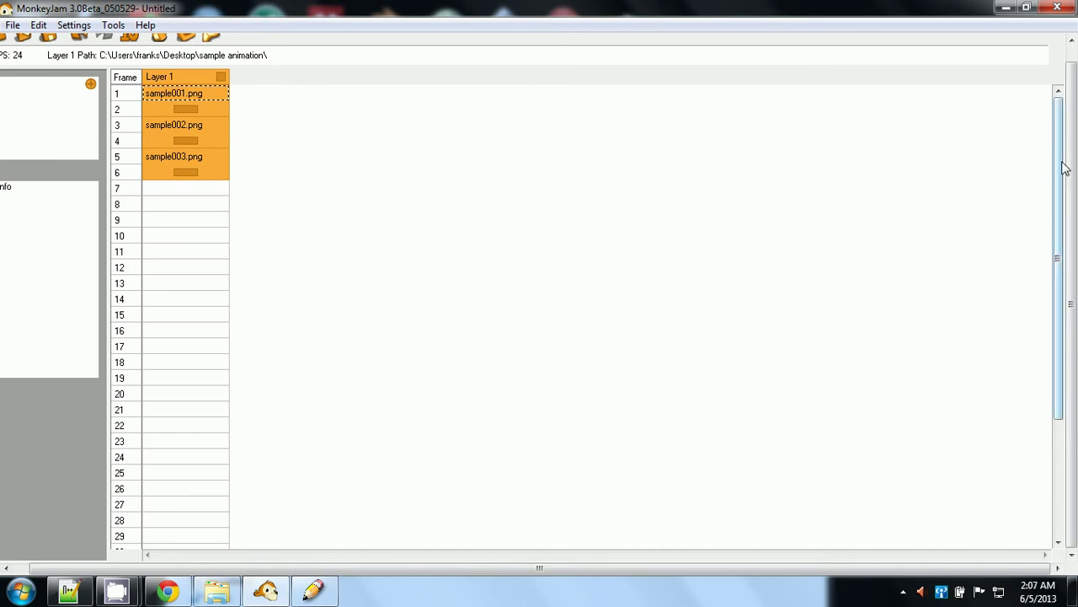
# Preview the first frame of Layer 1 in the Image Viewer and close the viewer
pyautogui.scroll(1, 1074, 102)
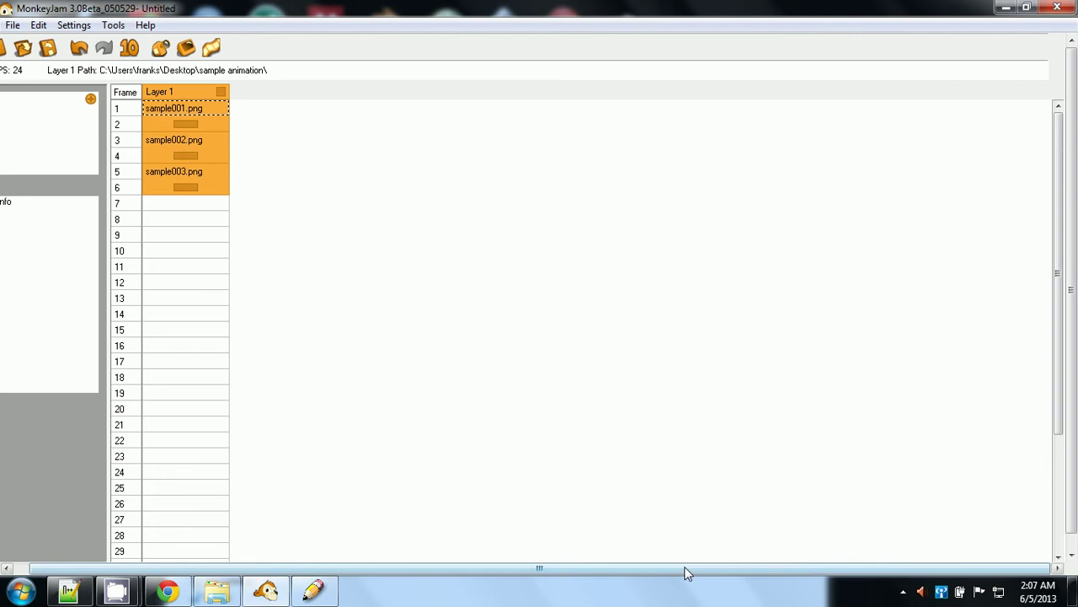
pyautogui.moveTo(681, 570); pyautogui.dragTo(607, 573)
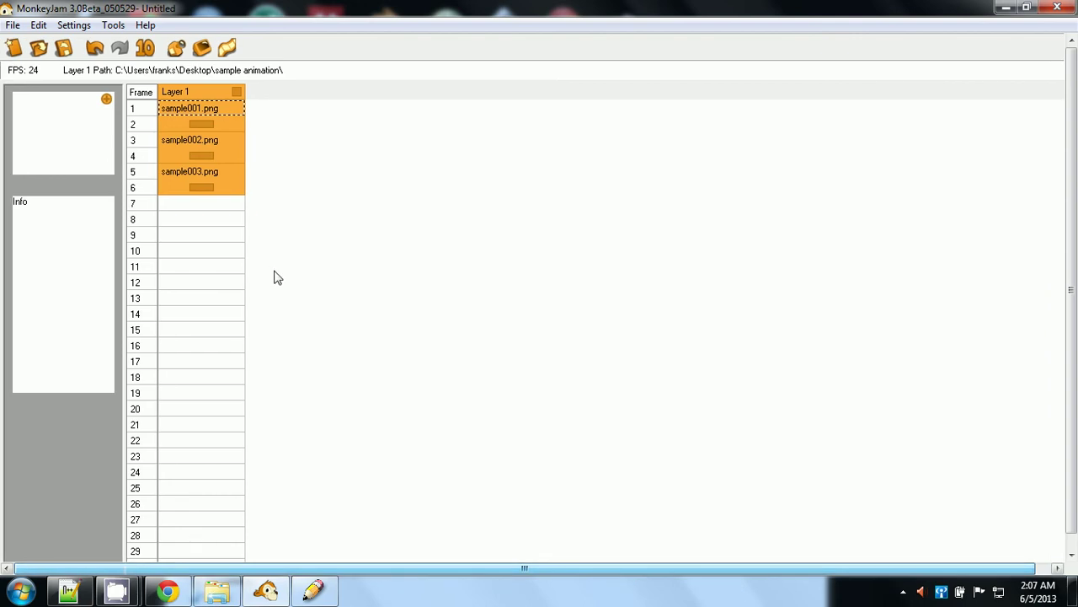
pyautogui.click(106, 100)
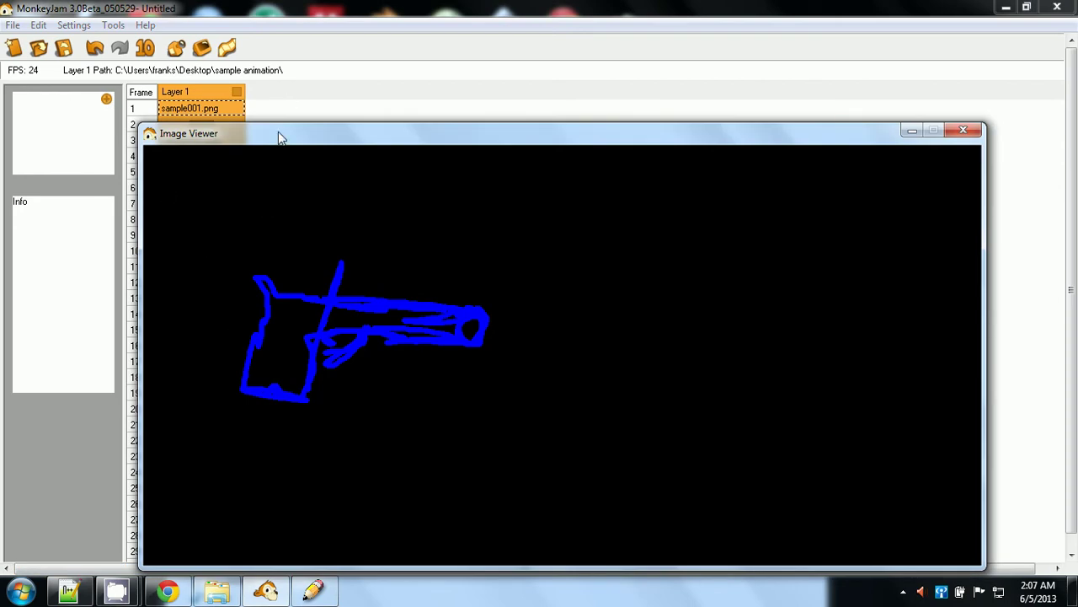
pyautogui.moveTo(278, 135)
pyautogui.mouseDown()
pyautogui.moveTo(284, 48)
pyautogui.moveTo(285, 121)
pyautogui.mouseUp()
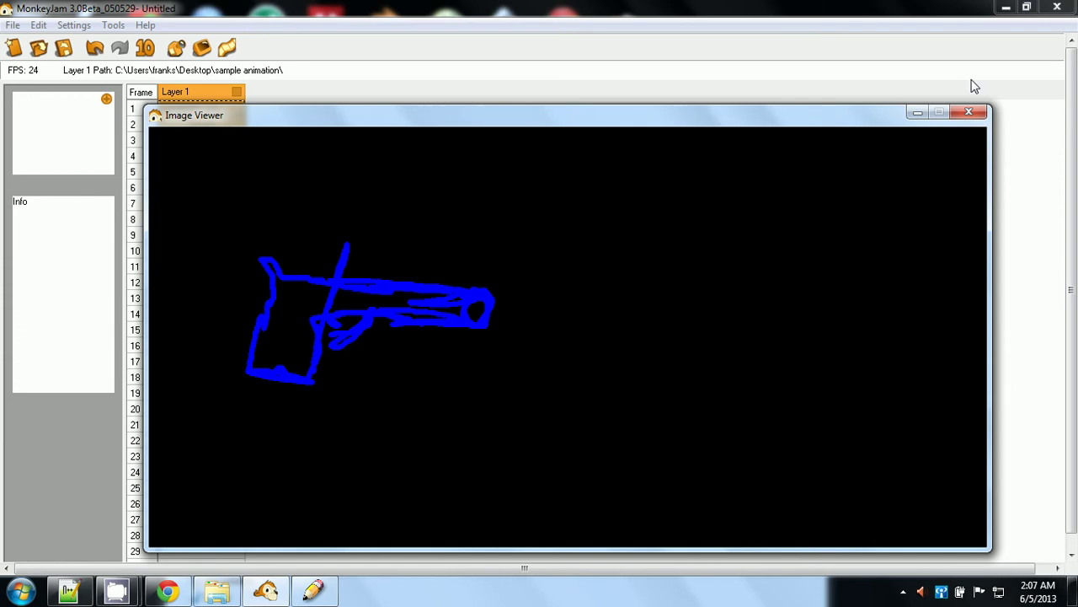
pyautogui.click(969, 115)
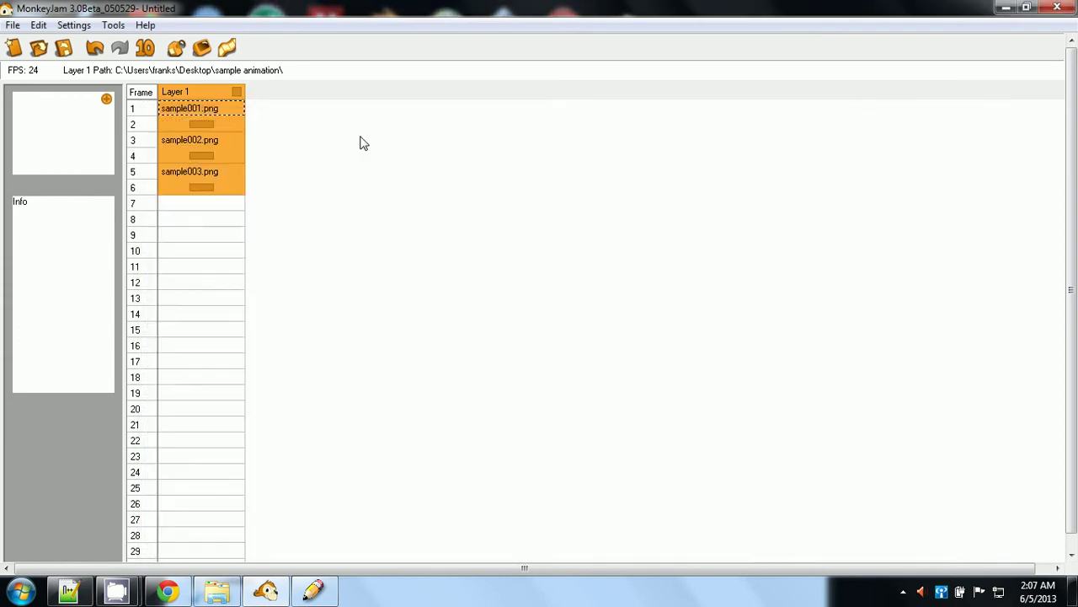
pyautogui.click(13, 49)
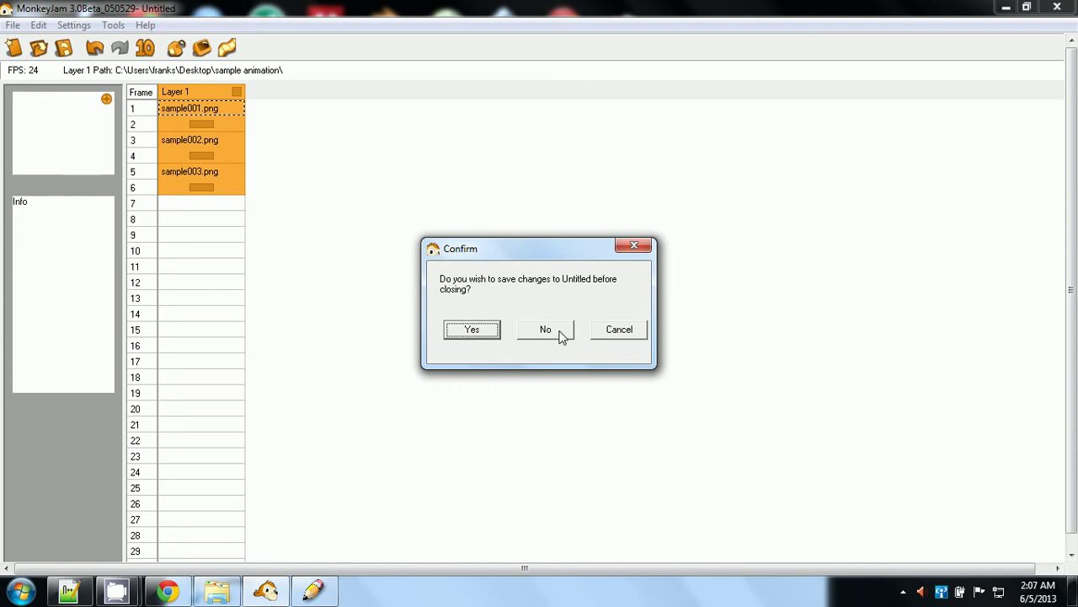
pyautogui.click(604, 336)
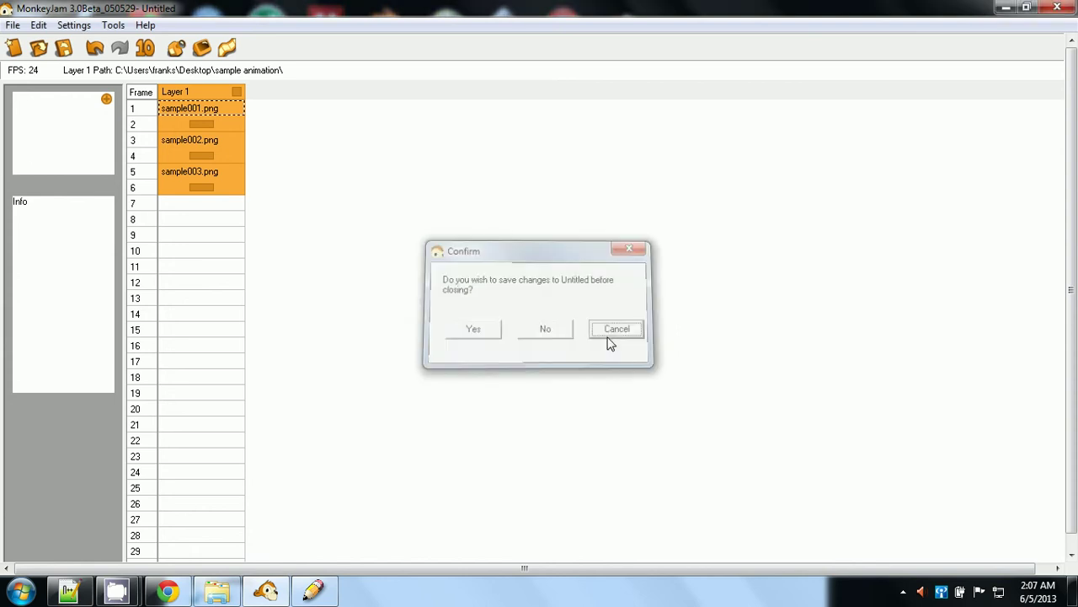
pyautogui.click(39, 48)
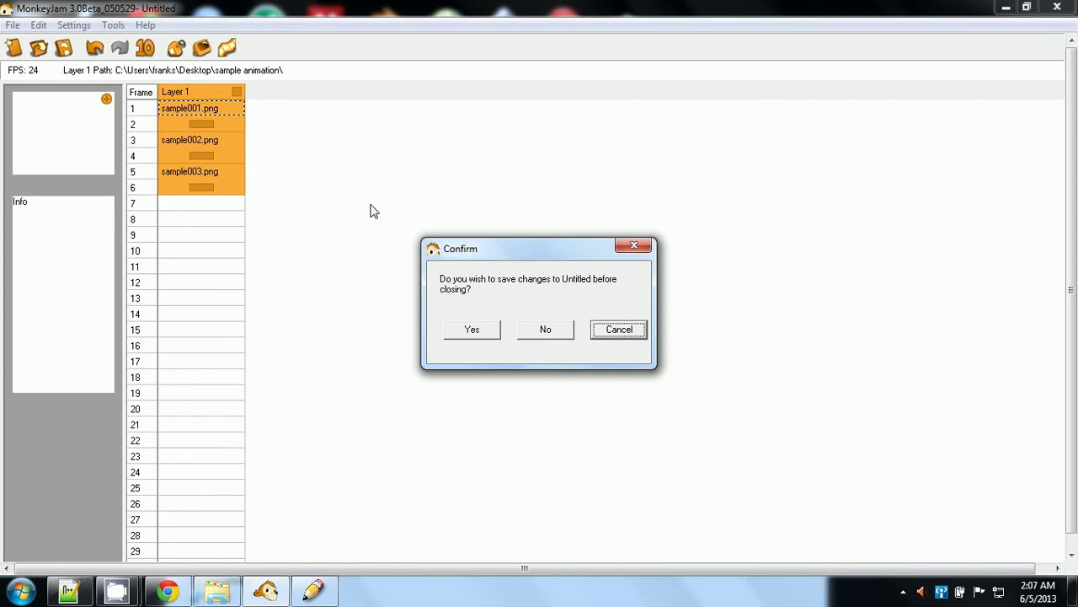
pyautogui.click(616, 335)
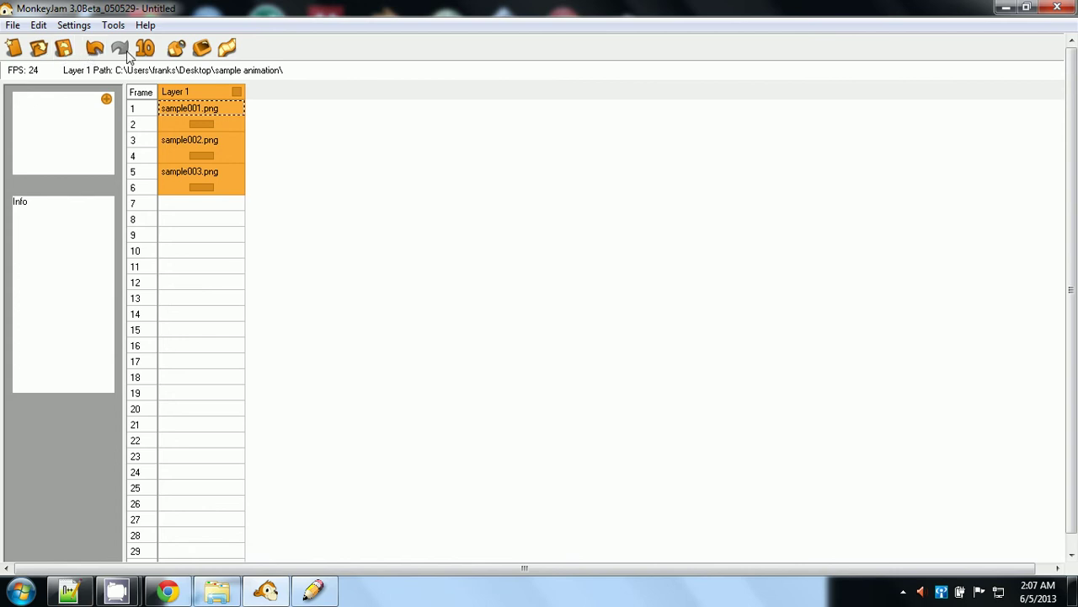
# Undo the import of the sample images and the creation of Layer 1
pyautogui.click(95, 51)
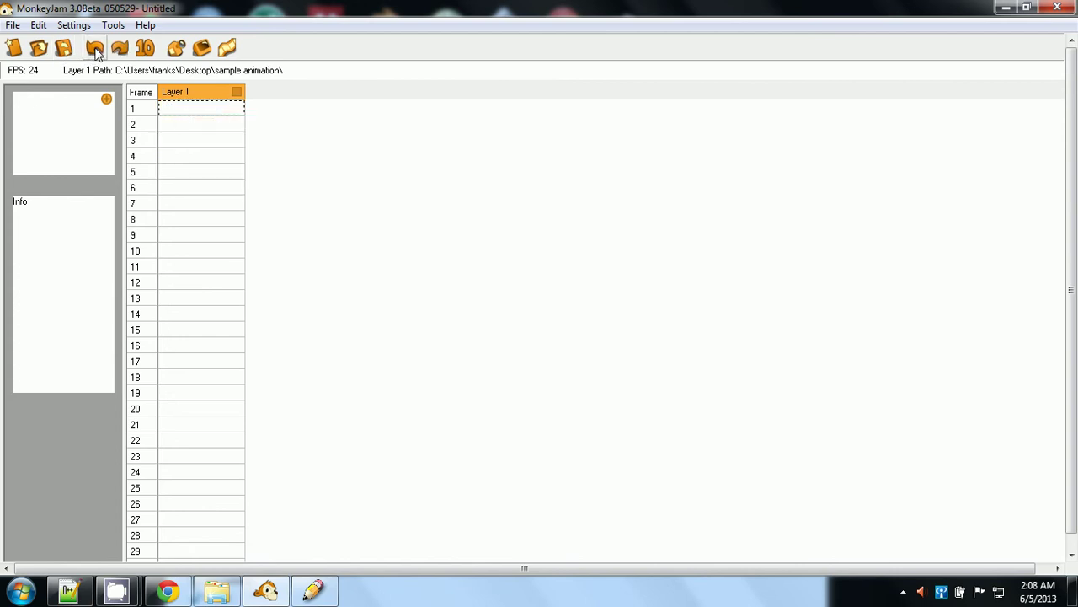
pyautogui.click(95, 50)
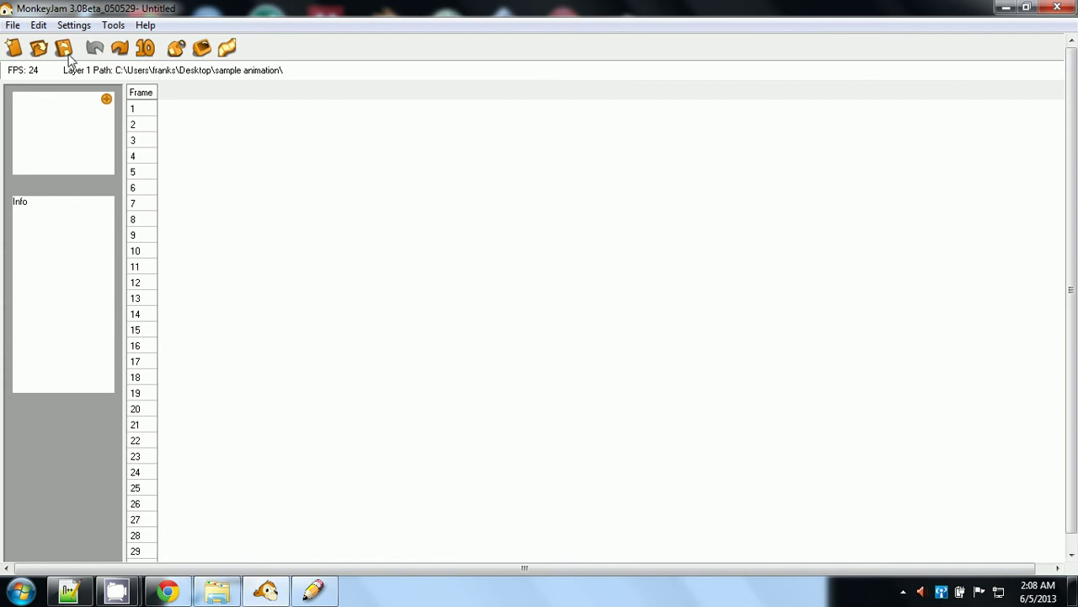
# Start an image import to a new layer and select the sample animation folder as the source
pyautogui.click(14, 27)
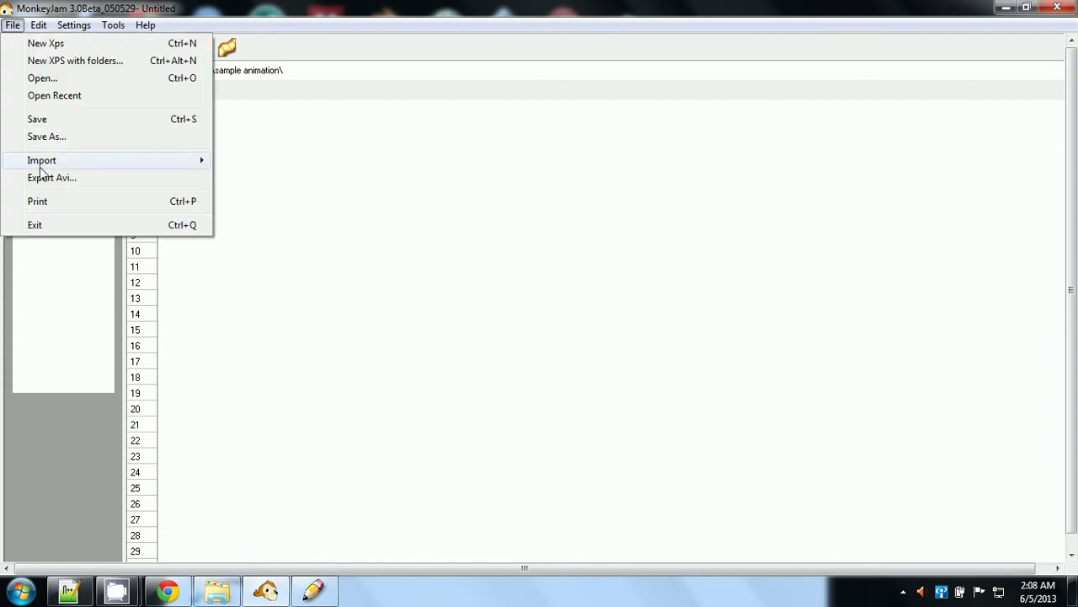
pyautogui.moveTo(42, 166)
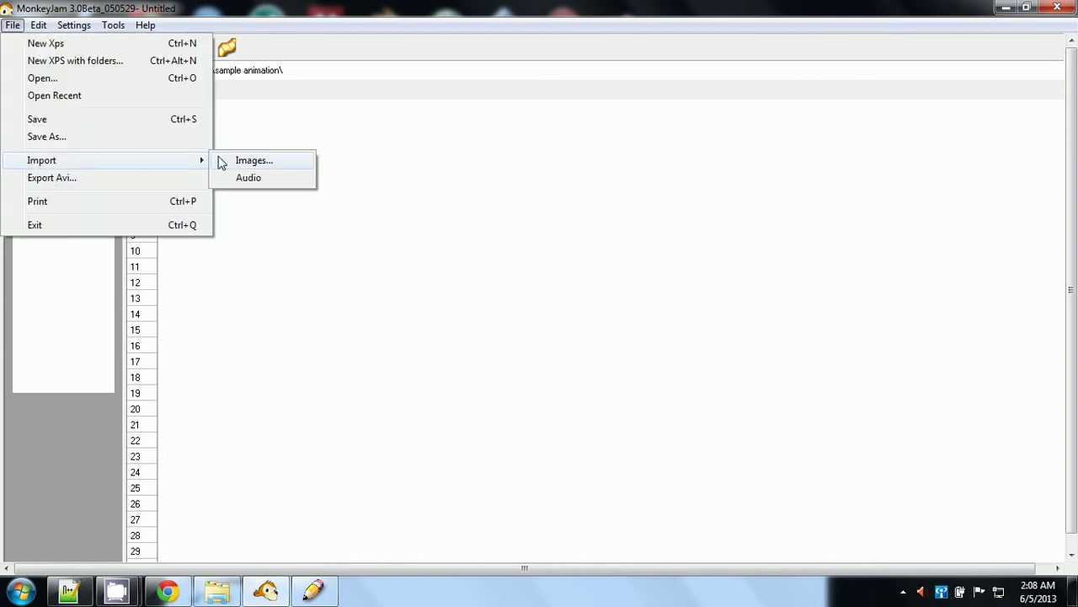
pyautogui.click(241, 160)
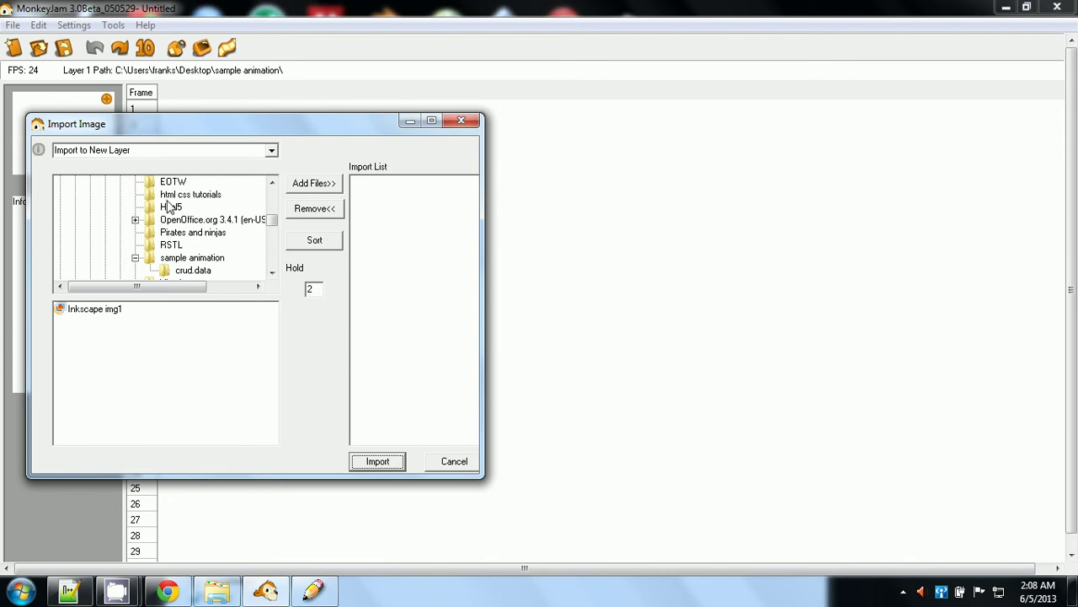
pyautogui.moveTo(272, 218); pyautogui.dragTo(272, 222)
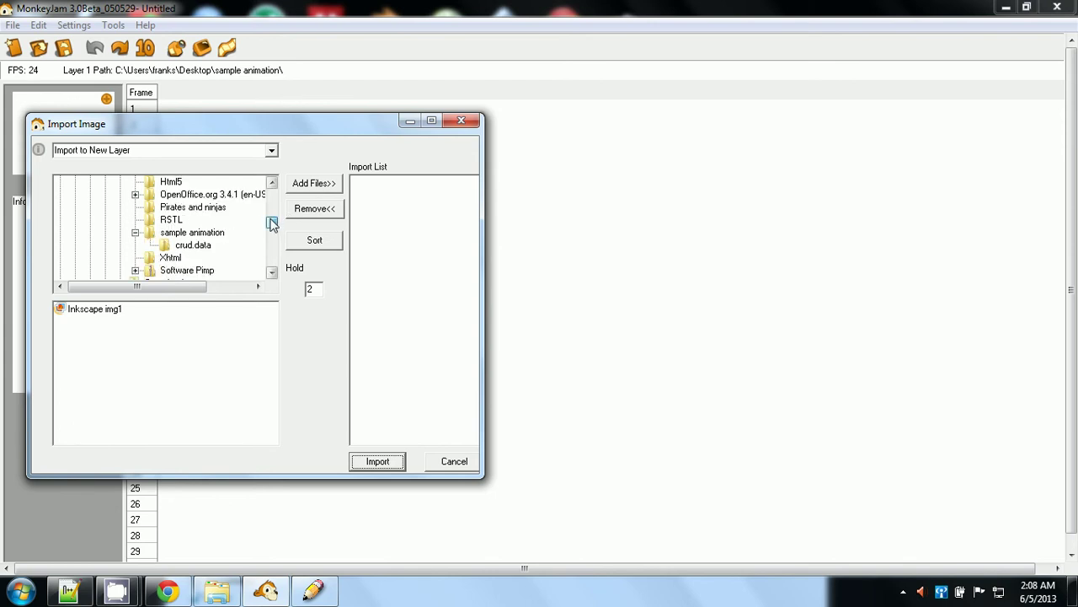
pyautogui.click(202, 232)
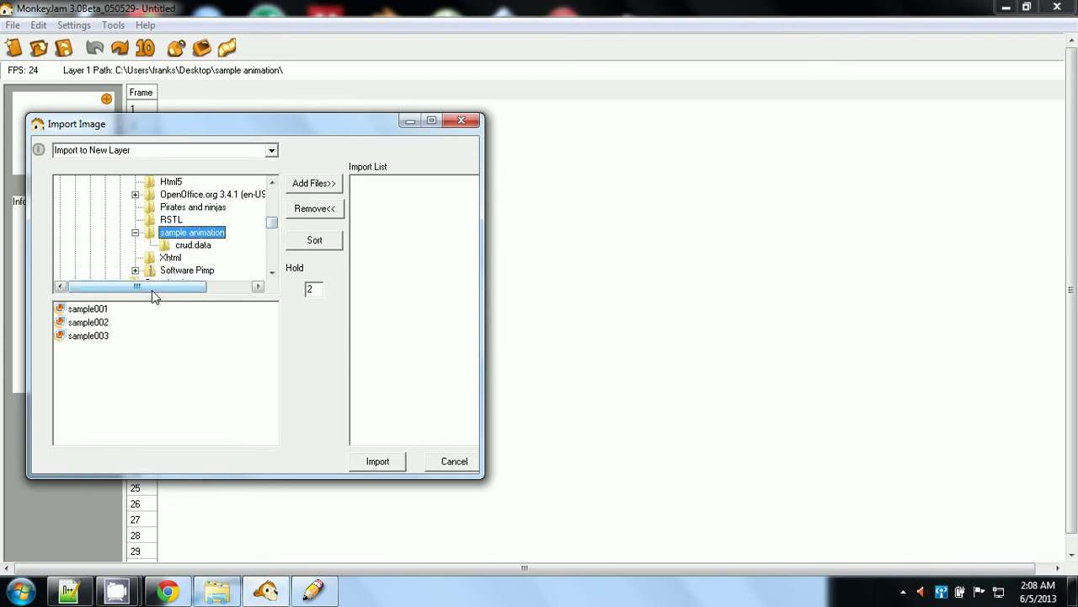
# Try to import sample001 to sample003 without adding them to the import list
pyautogui.click(107, 311)
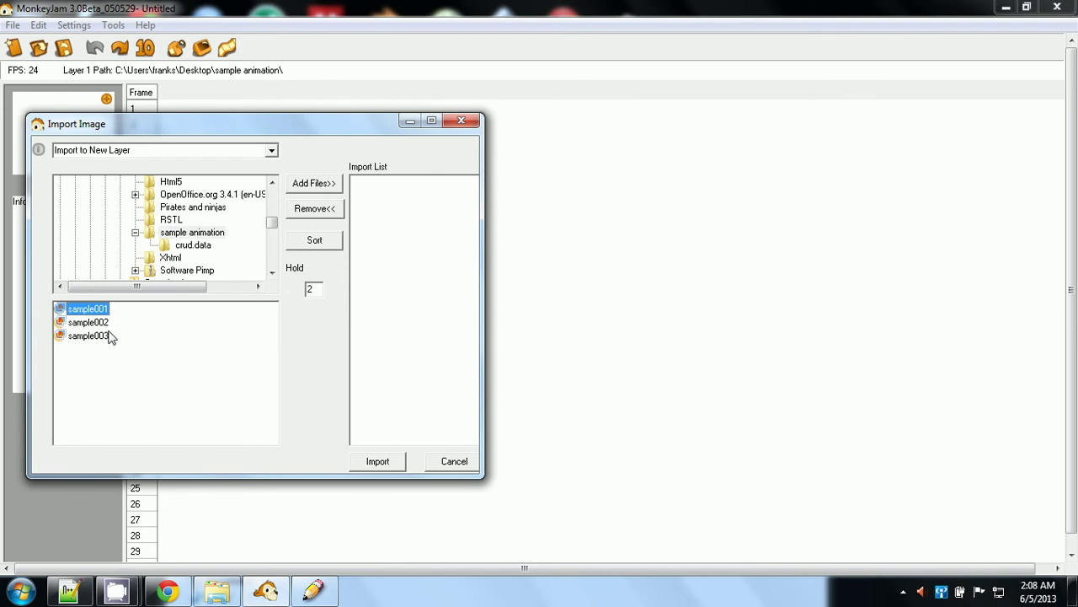
pyautogui.keyDown('ctrl'); pyautogui.click(108, 335); pyautogui.keyUp('ctrl')
pyautogui.keyDown('ctrl'); pyautogui.click(94, 336); pyautogui.keyUp('ctrl')
pyautogui.click(95, 336)
pyautogui.keyDown('shift'); pyautogui.click(90, 314); pyautogui.keyUp('shift')
pyautogui.click(388, 462)
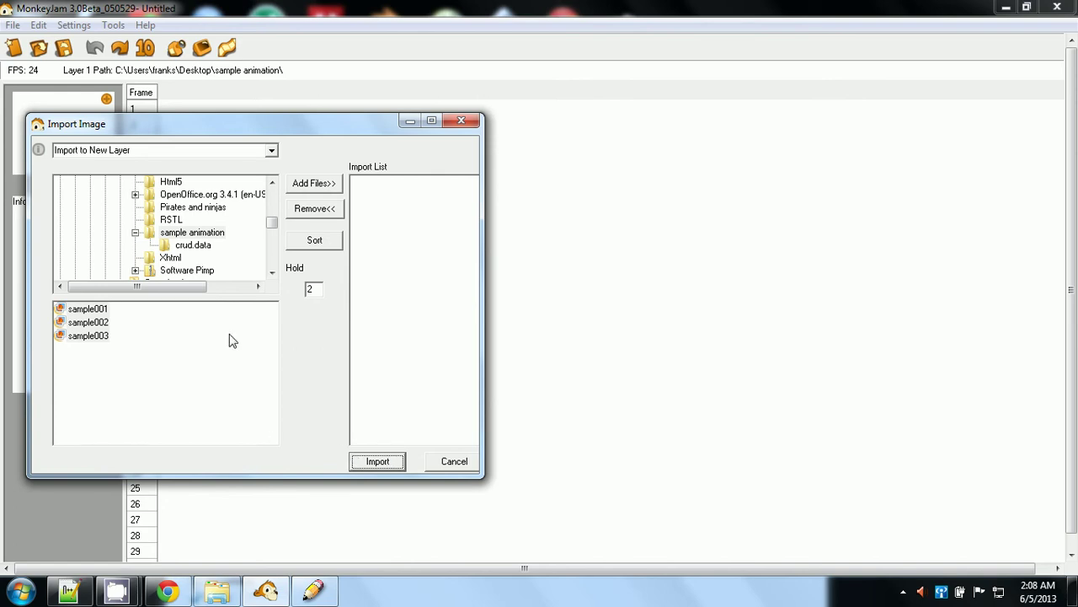
# Add sample001.png, sample002.png and sample003.png to the import list and import them with a hold of 2
pyautogui.click(94, 337)
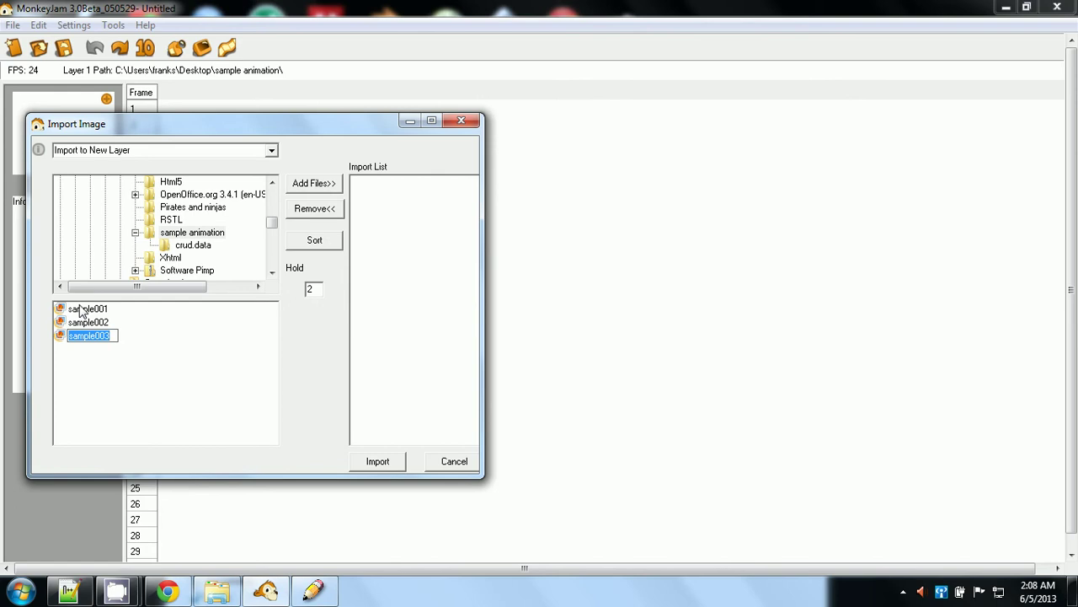
pyautogui.keyDown('shift'); pyautogui.click(82, 310); pyautogui.keyUp('shift')
pyautogui.click(316, 185)
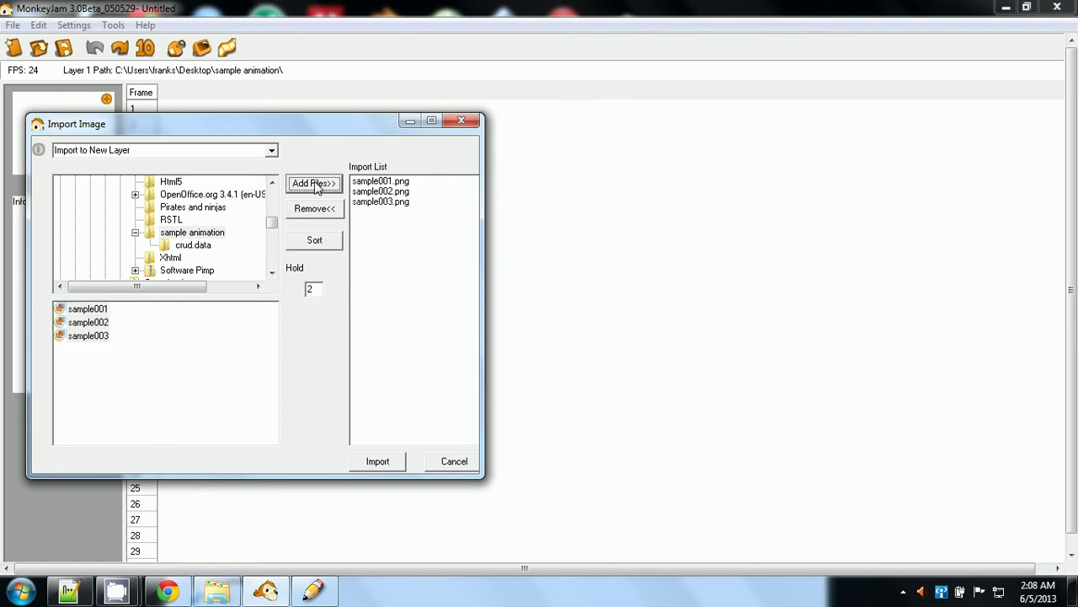
pyautogui.click(387, 464)
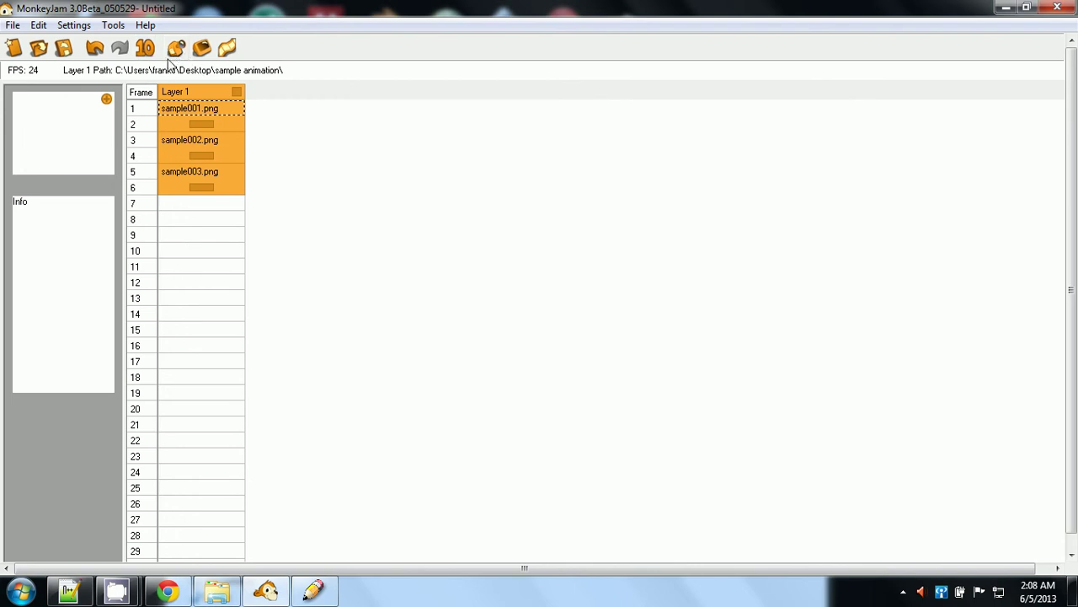
# View the camera Capture window for Layer 1 and close it
pyautogui.click(175, 49)
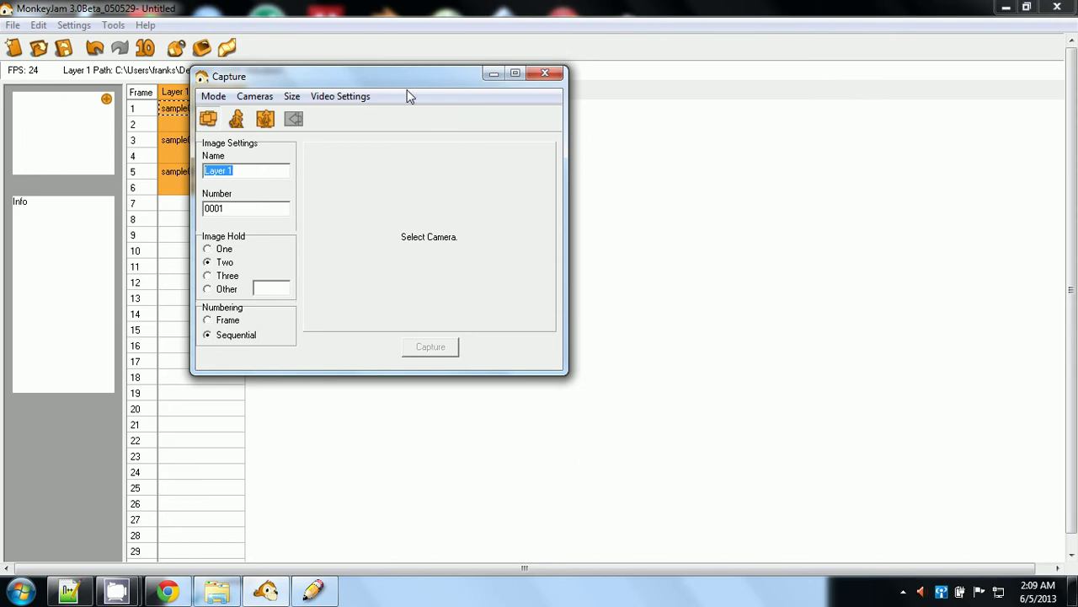
pyautogui.click(544, 72)
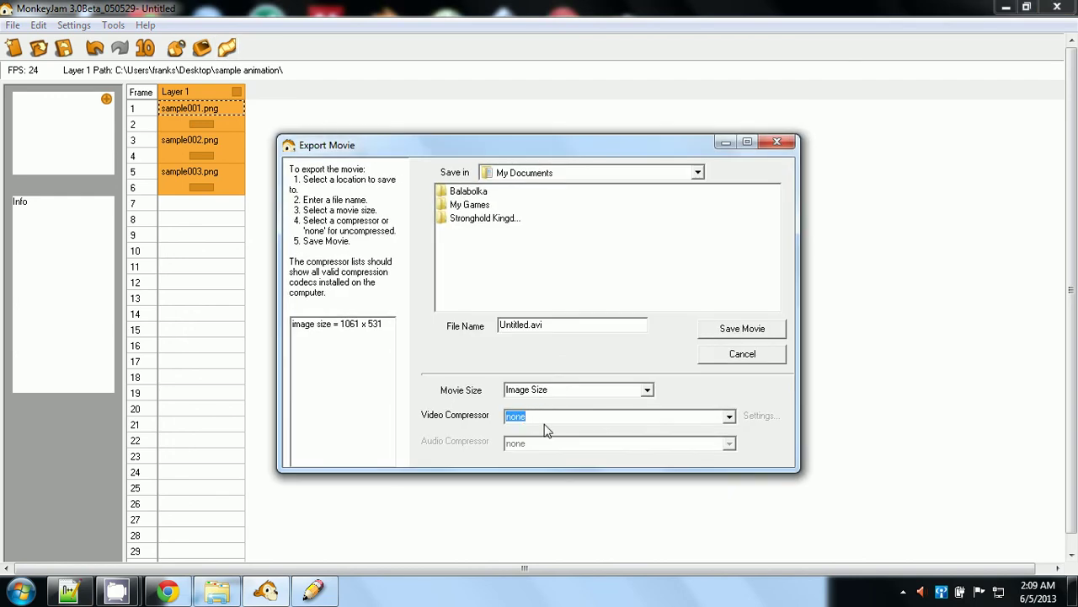
# Review the video compressors available for the movie export
pyautogui.click(730, 418)
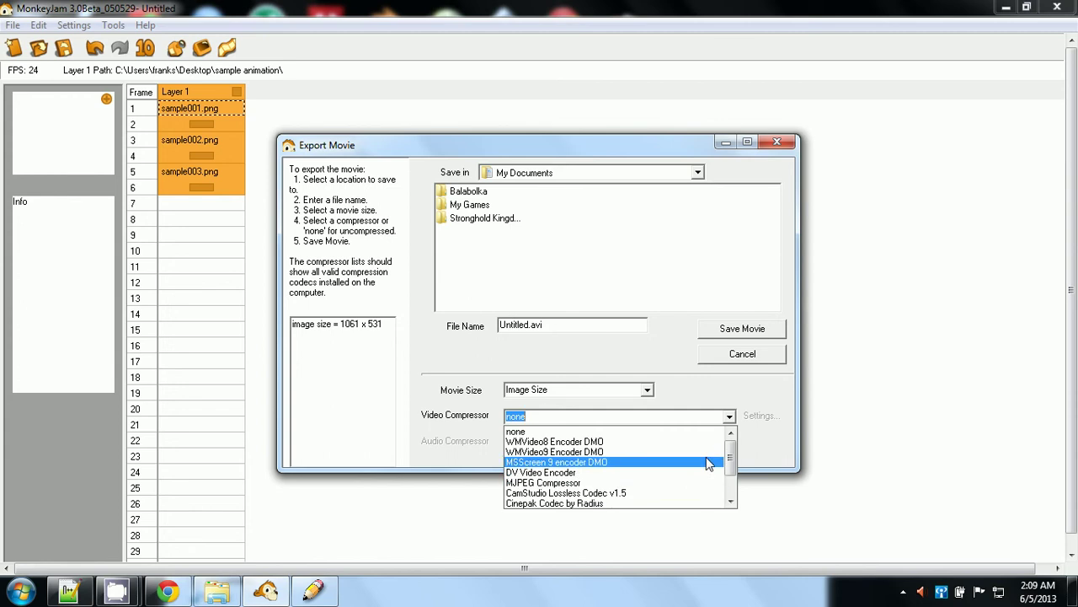
pyautogui.moveTo(730, 455); pyautogui.dragTo(727, 475)
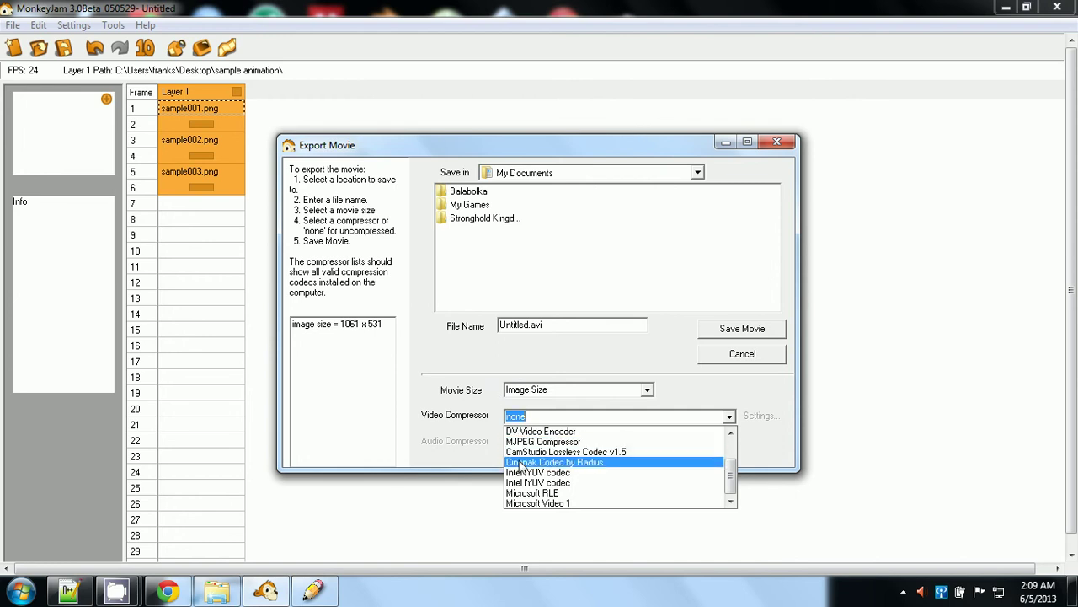
pyautogui.click(459, 403)
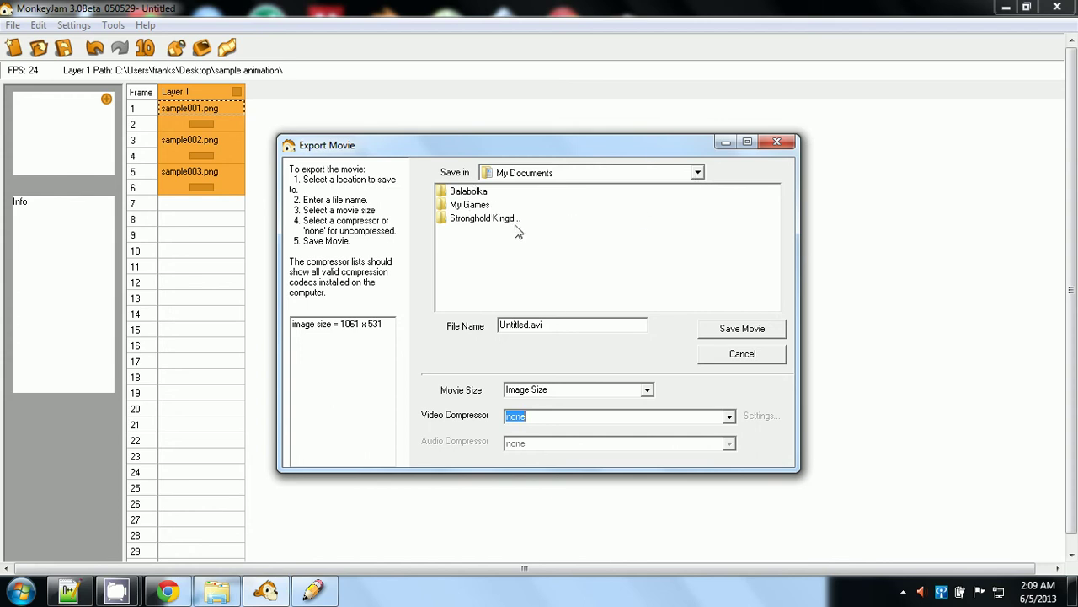
# Browse the save locations for the exported movie and choose the Html5 folder as its destination
pyautogui.click(697, 171)
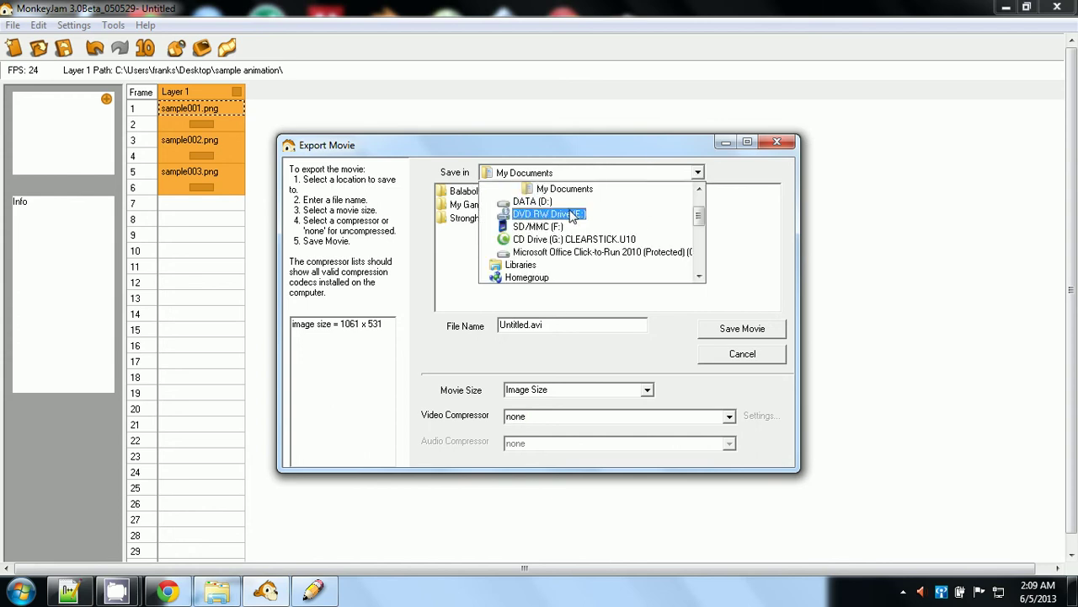
pyautogui.scroll(-1, 566, 243)
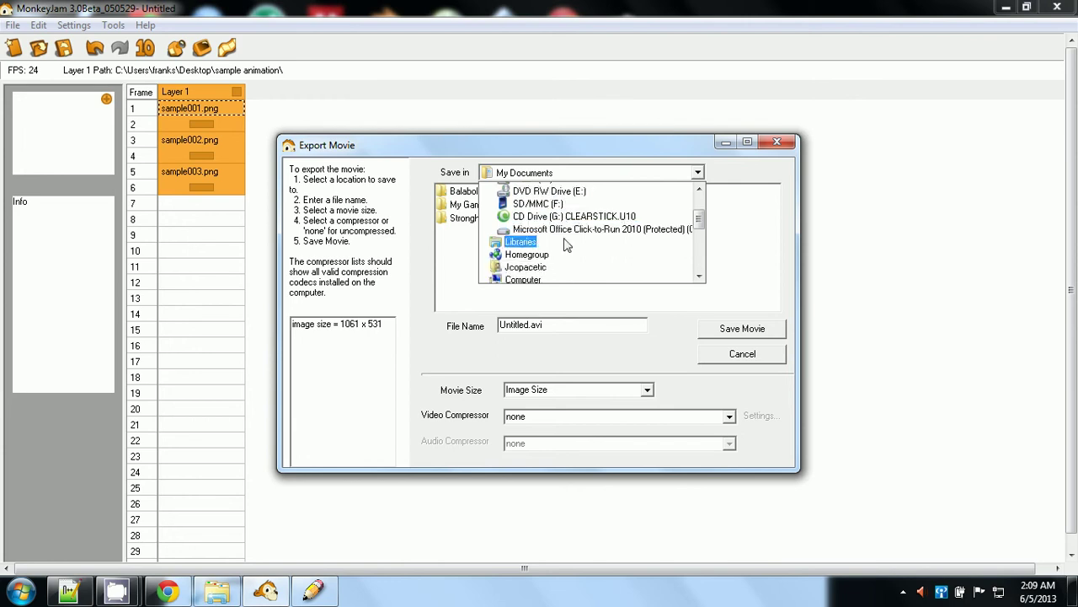
pyautogui.scroll(1, 566, 244)
pyautogui.scroll(-1, 566, 244)
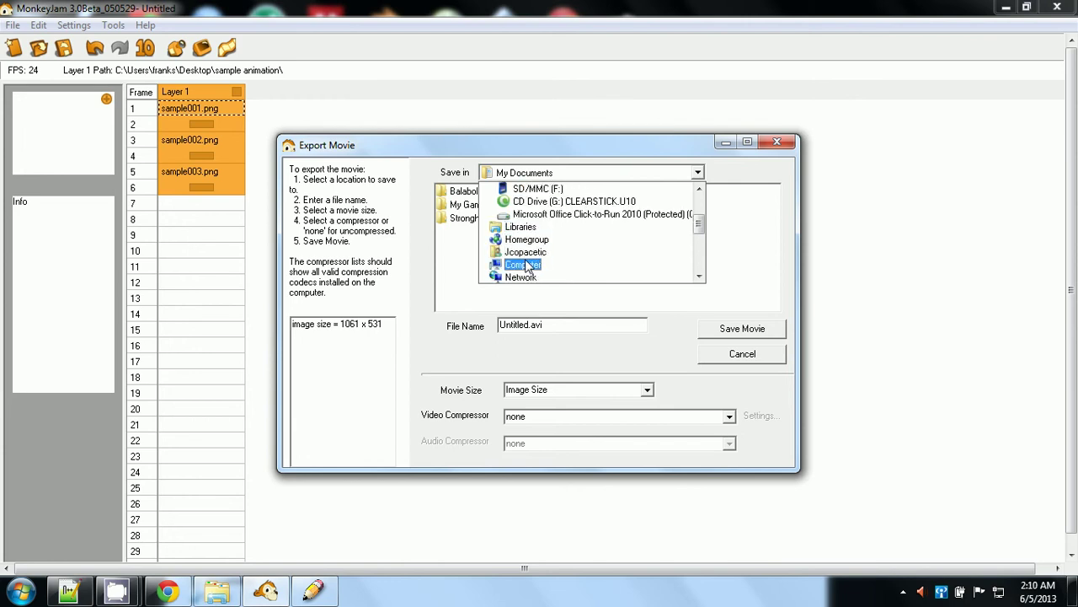
pyautogui.scroll(-3, 545, 248)
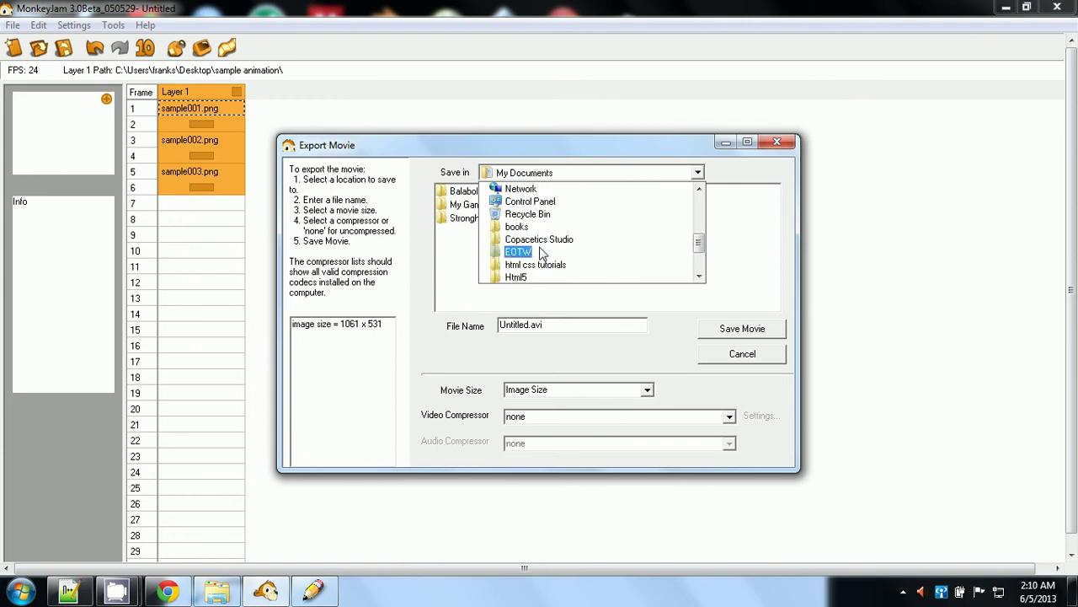
pyautogui.scroll(-1, 542, 255)
pyautogui.scroll(2, 542, 254)
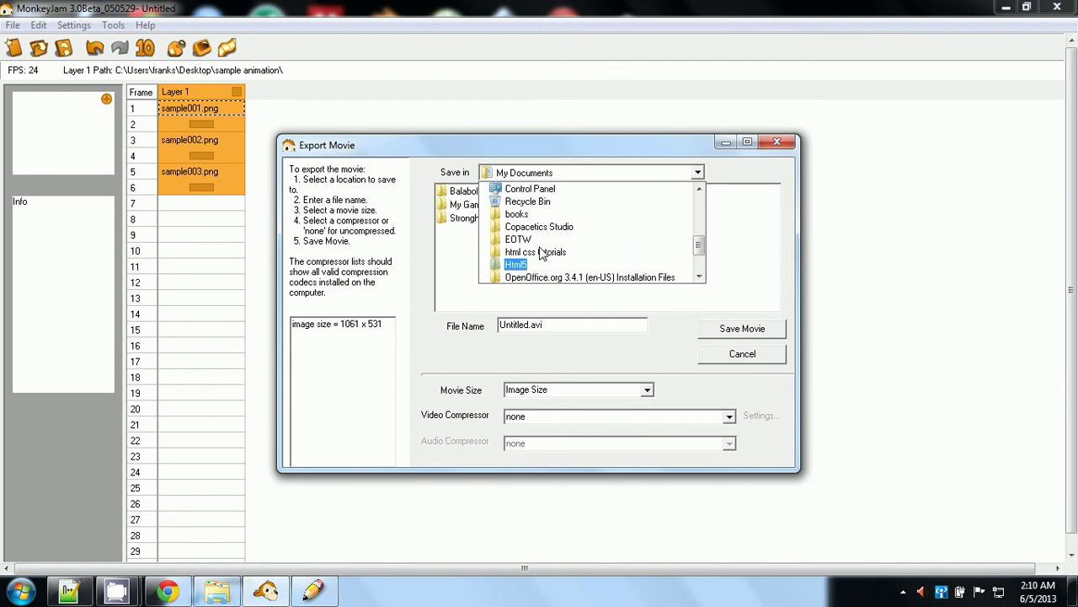
pyautogui.scroll(2, 542, 254)
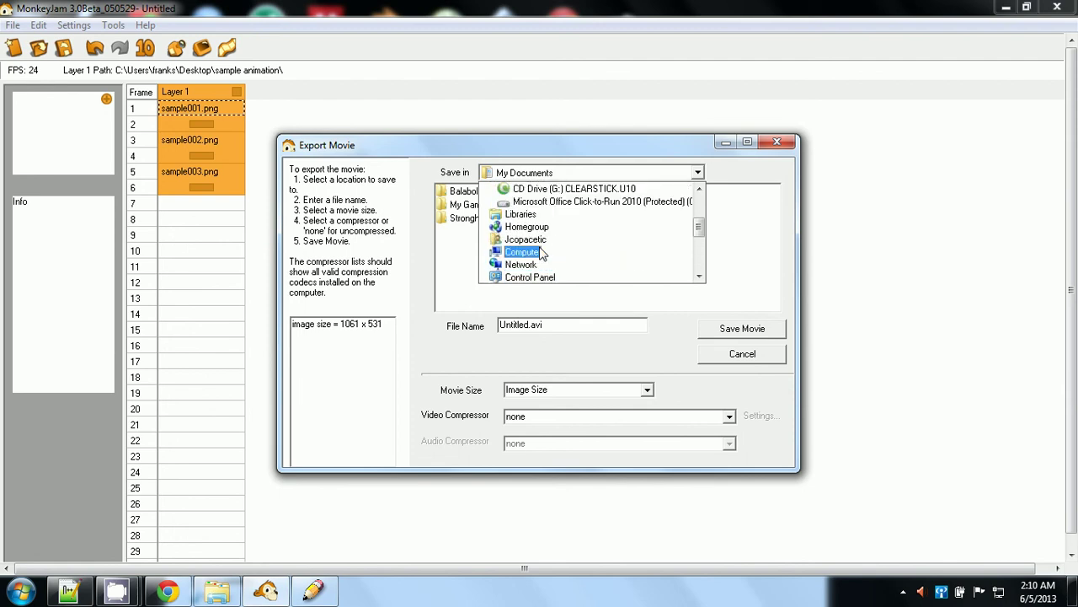
pyautogui.scroll(-4, 542, 254)
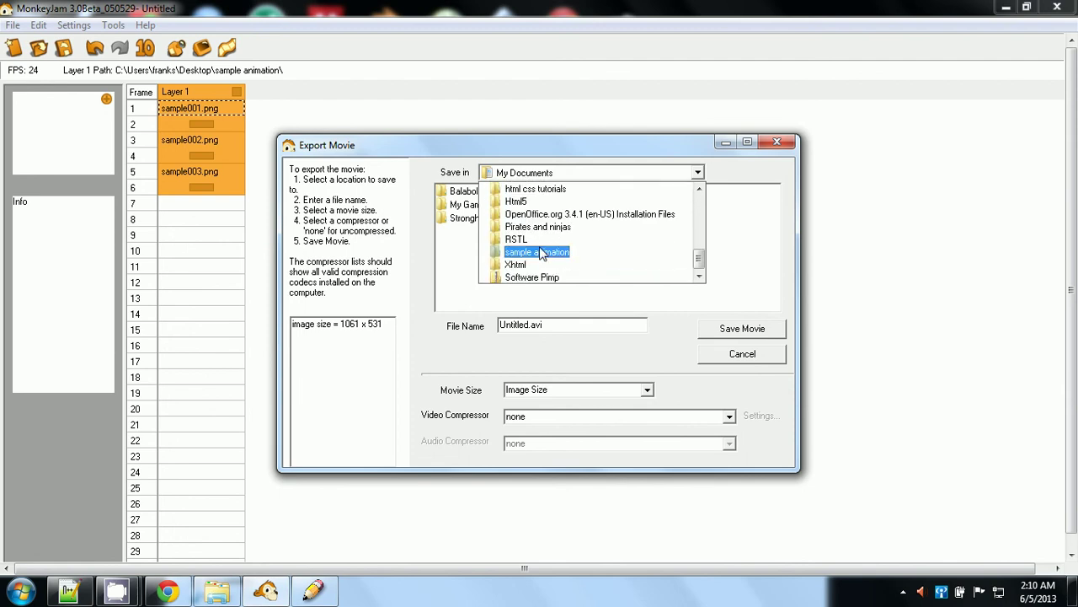
pyautogui.scroll(5, 541, 254)
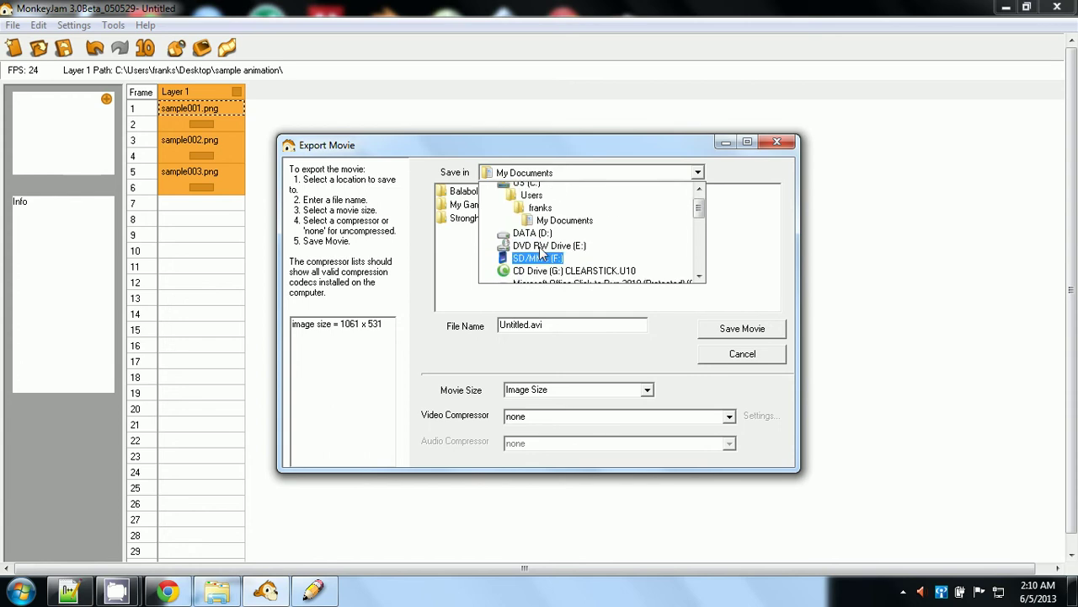
pyautogui.scroll(1, 541, 253)
pyautogui.scroll(-2, 541, 253)
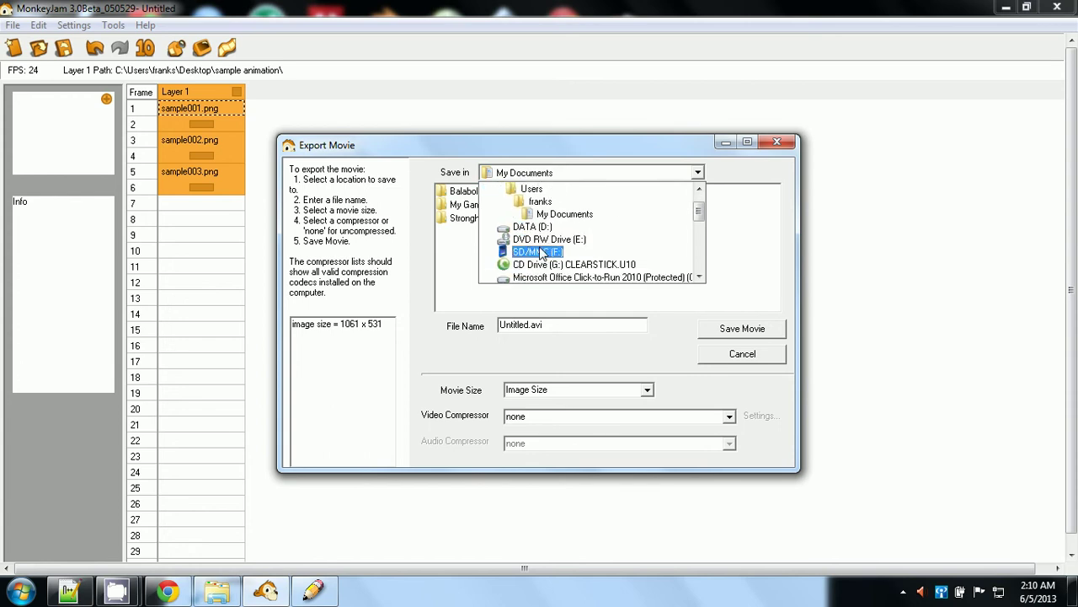
pyautogui.scroll(-4, 542, 254)
pyautogui.scroll(-2, 543, 255)
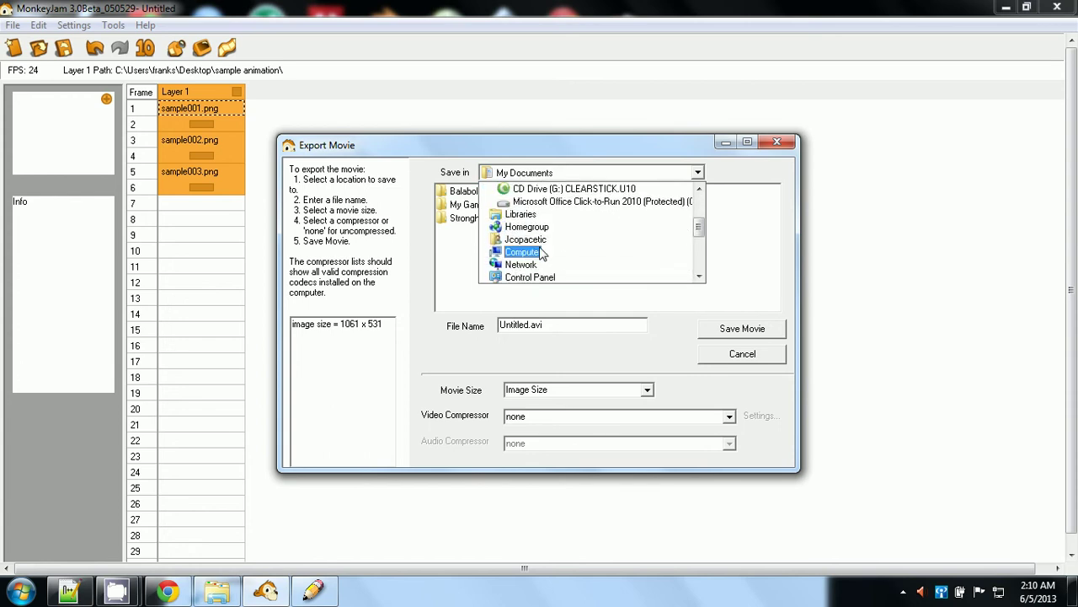
pyautogui.scroll(-2, 544, 254)
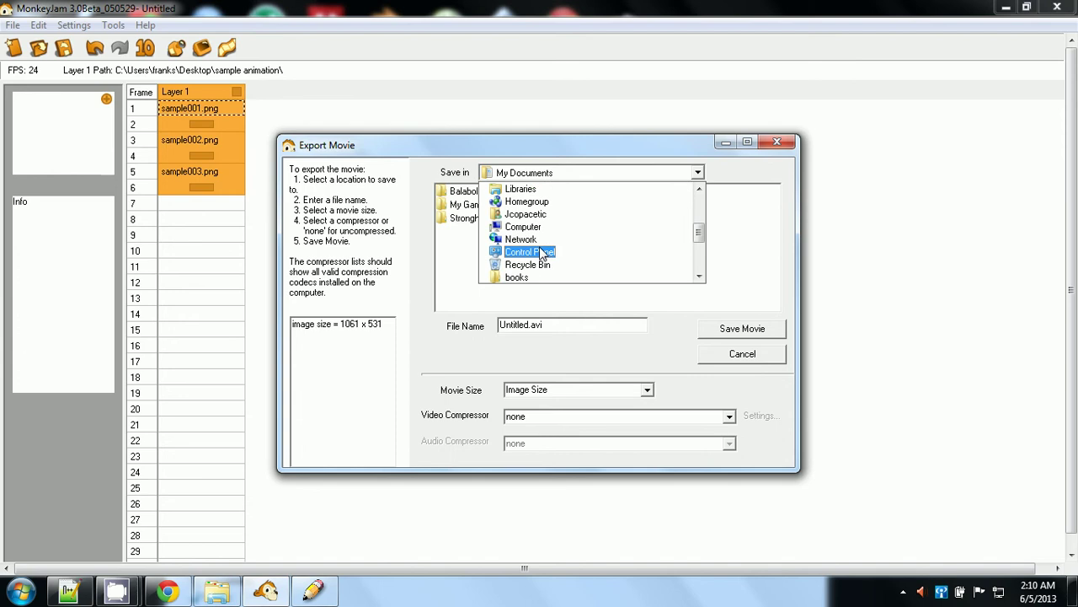
pyautogui.scroll(1, 543, 254)
pyautogui.scroll(-2, 543, 254)
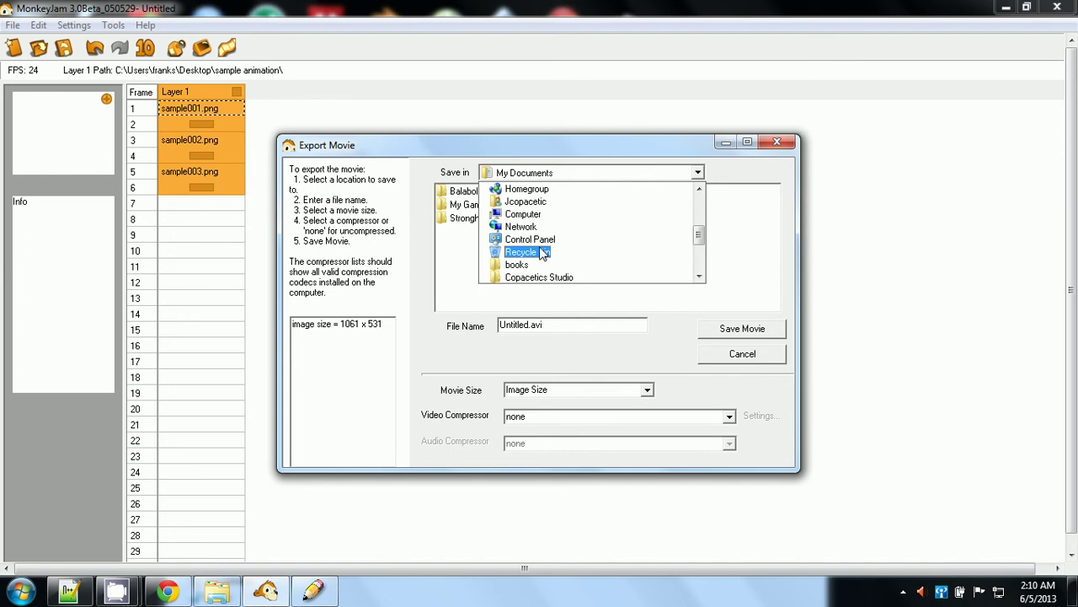
pyautogui.scroll(-1, 543, 255)
pyautogui.scroll(-5, 543, 254)
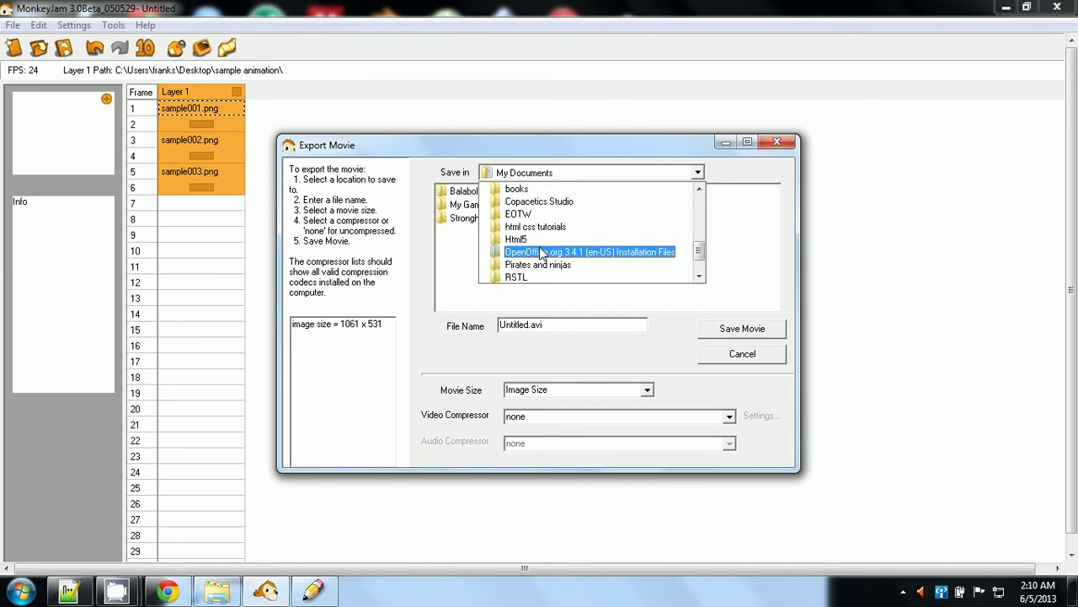
pyautogui.click(539, 241)
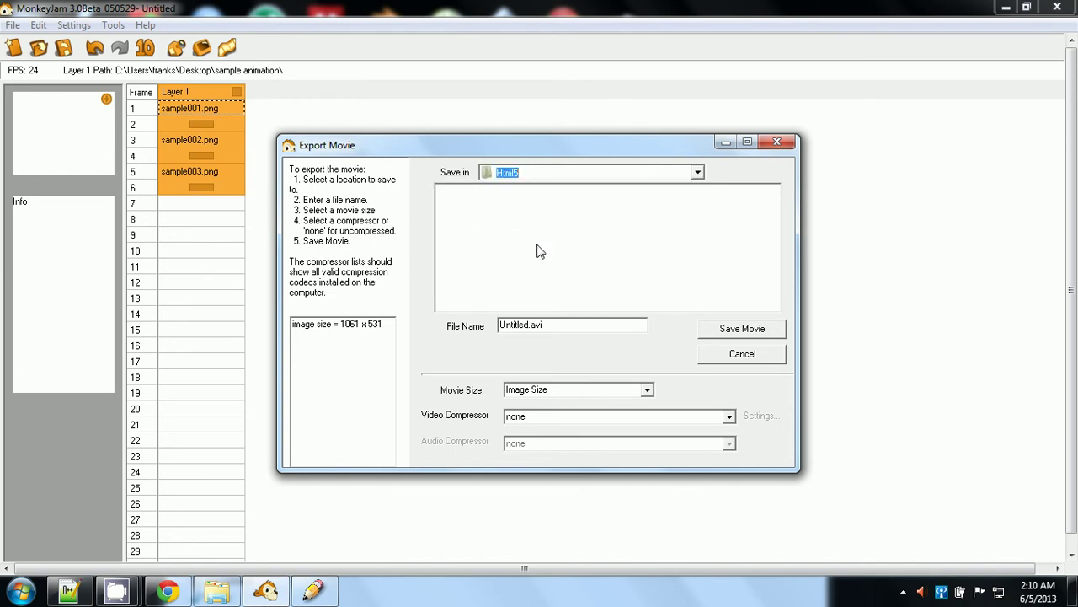
# Save the movie as Untitled.avi in the sample animation folder, and close MonkeyJam without saving the project
pyautogui.click(697, 172)
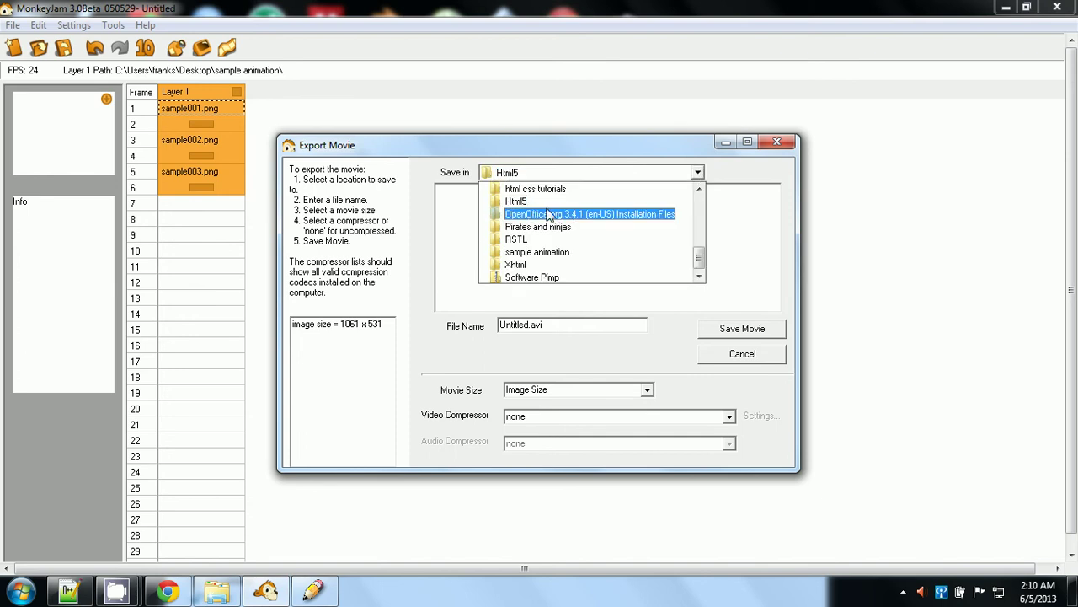
pyautogui.click(539, 253)
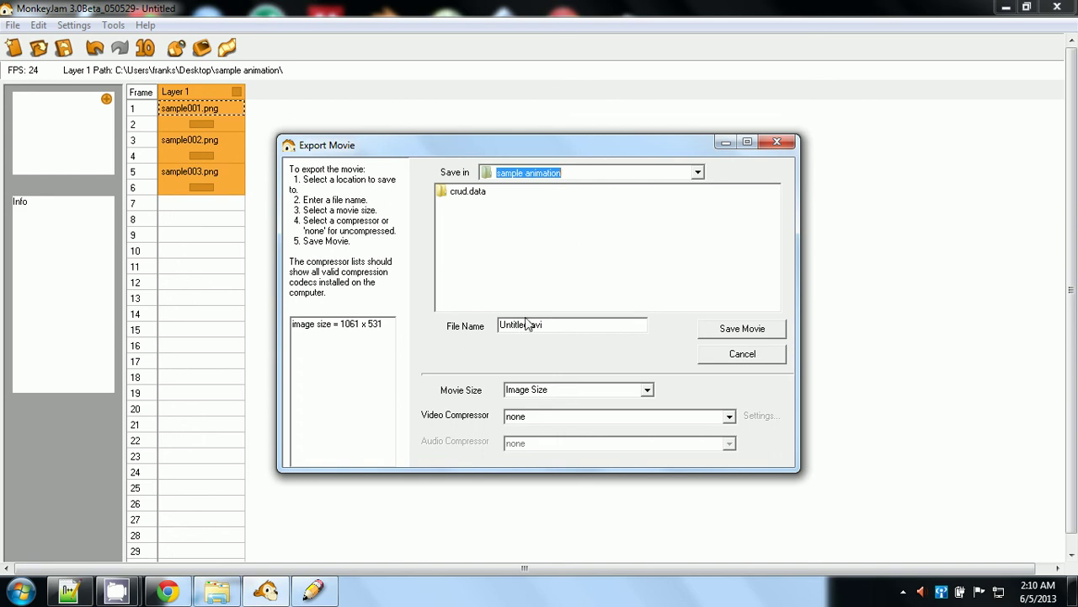
pyautogui.click(722, 334)
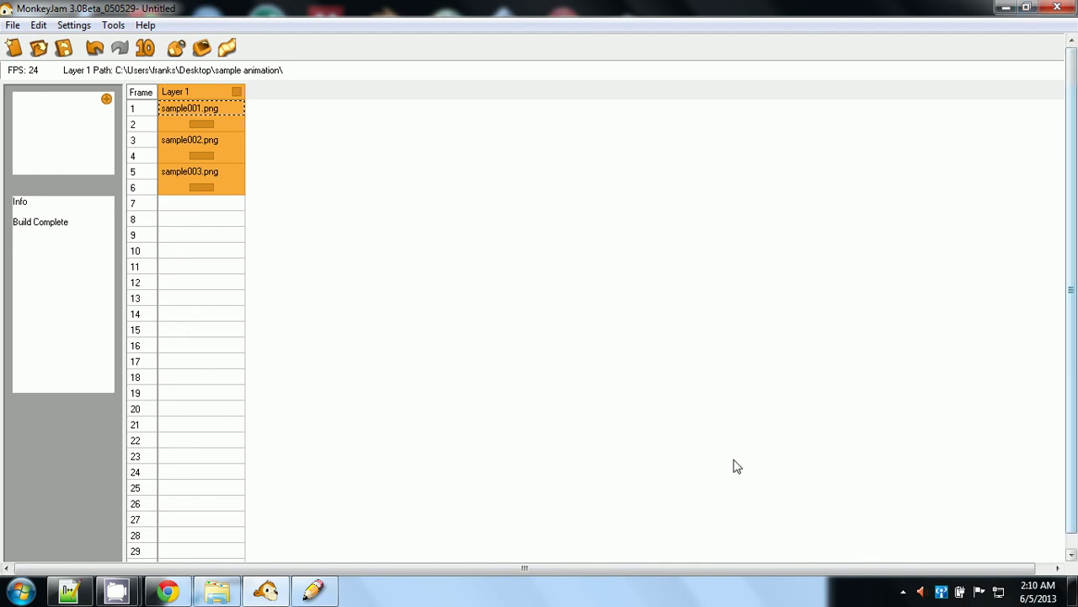
pyautogui.click(1058, 7)
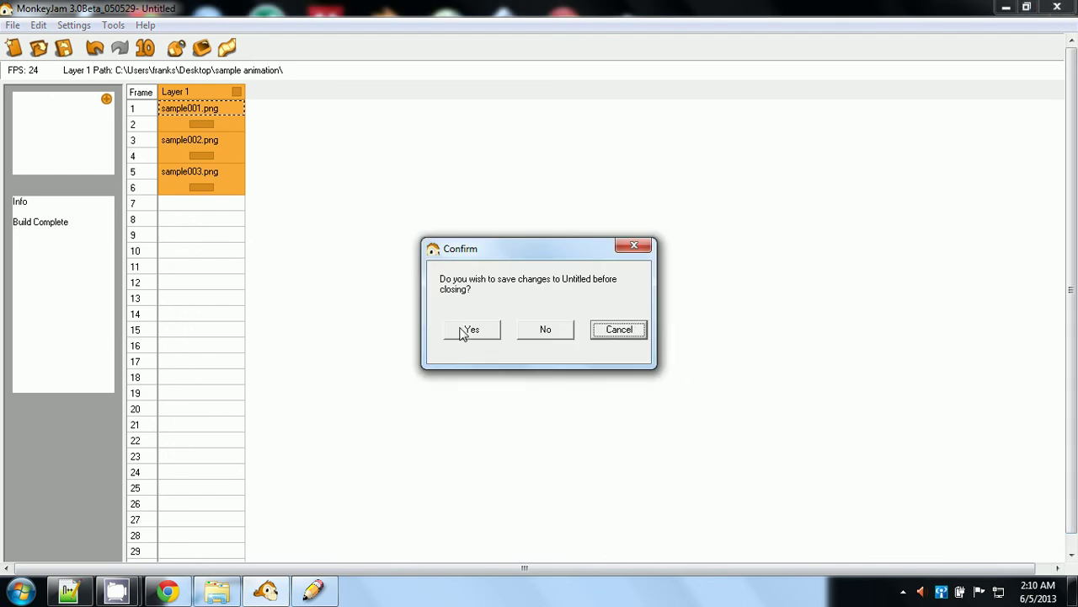
pyautogui.click(542, 336)
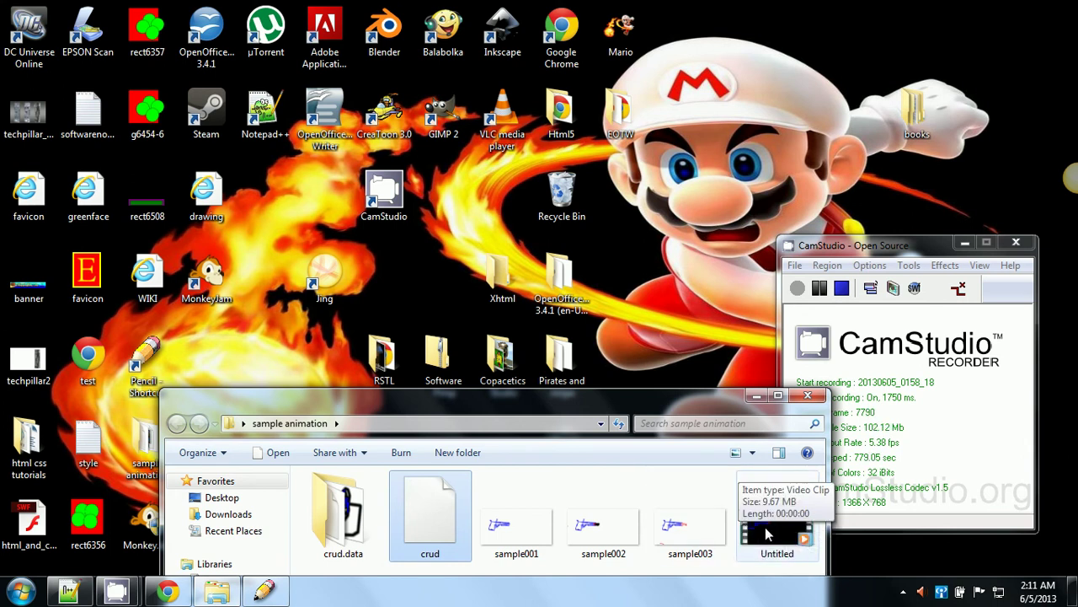
# Play the exported Untitled video from the sample animation folder, replay it a few times and close the player
pyautogui.click(768, 534)
pyautogui.doubleClick(767, 534)
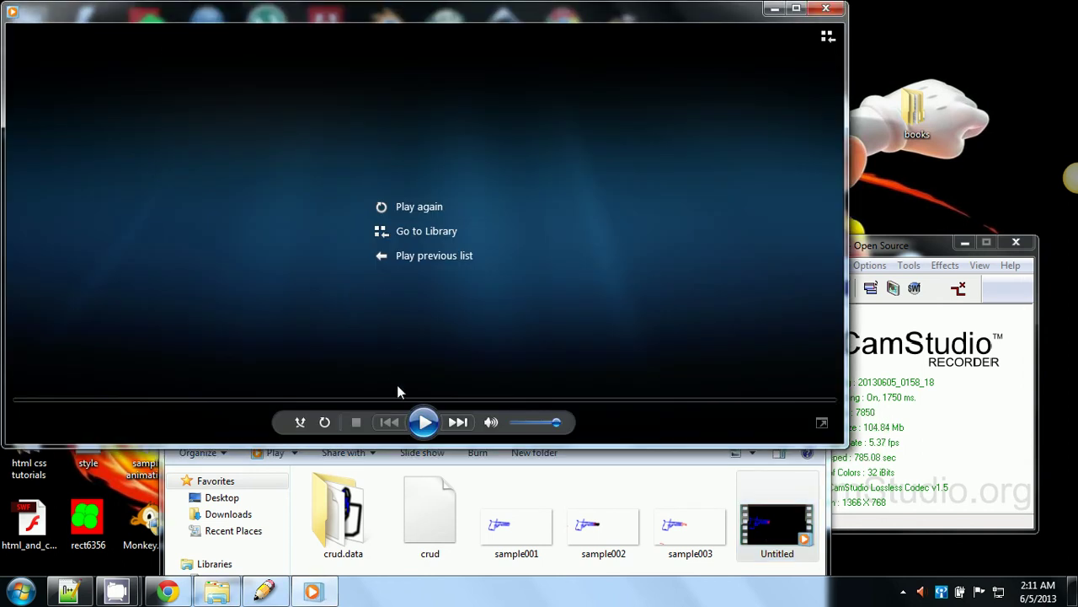
pyautogui.click(423, 435)
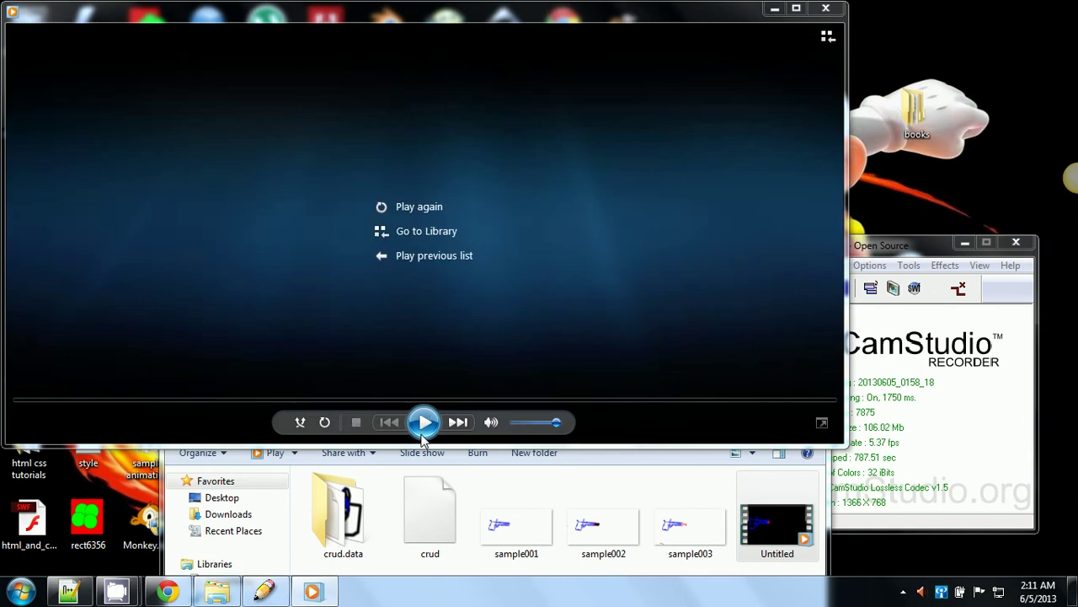
pyautogui.click(424, 422)
pyautogui.click(423, 433)
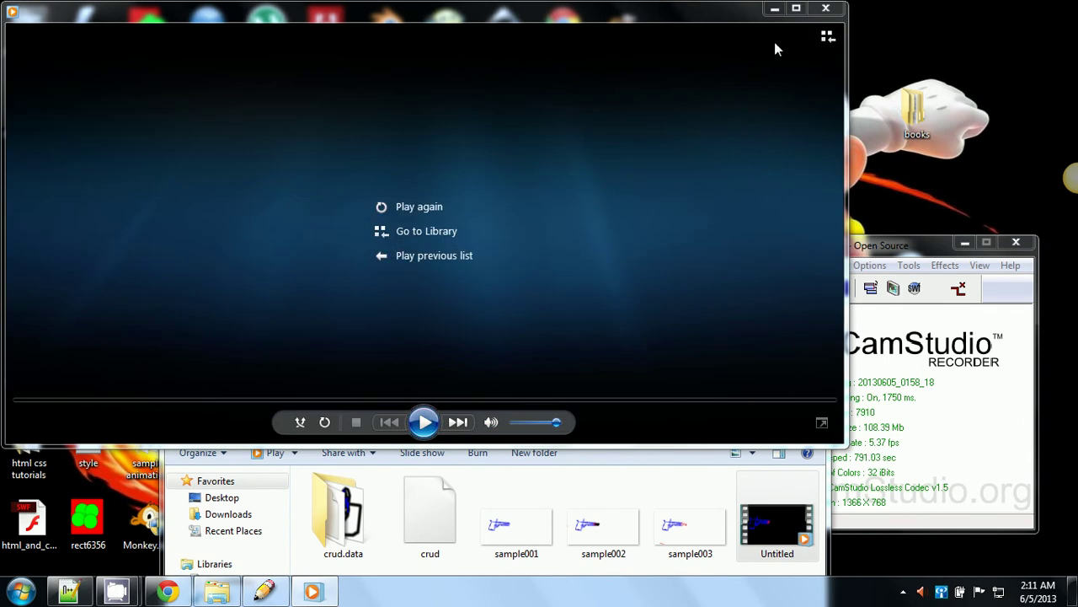
pyautogui.click(825, 10)
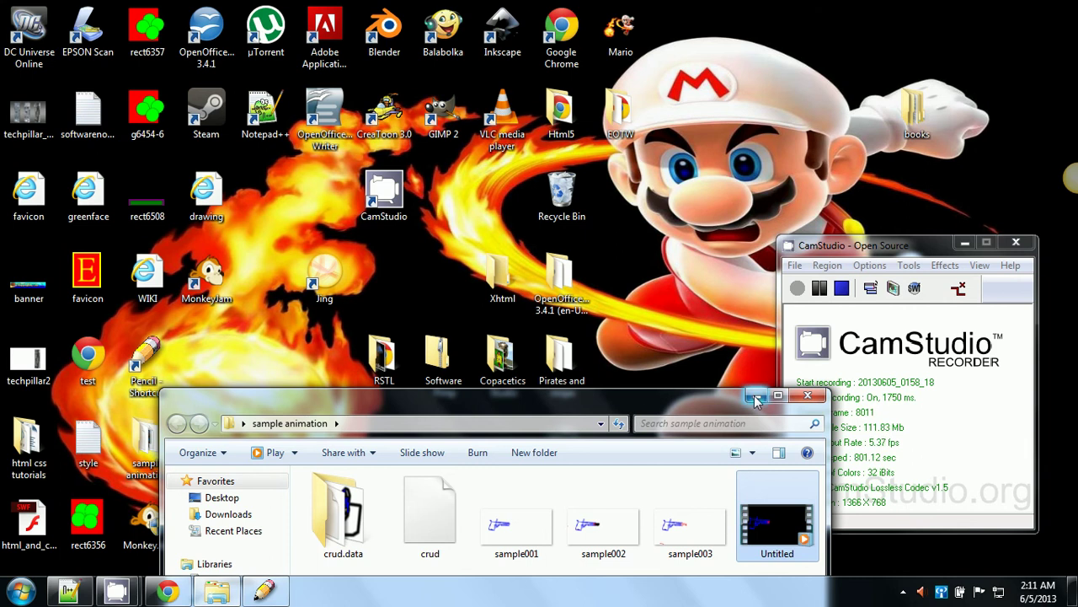
# Move the sample animation folder window higher on the desktop and play the Untitled video once more, closing the player
pyautogui.moveTo(718, 404); pyautogui.dragTo(895, 338)
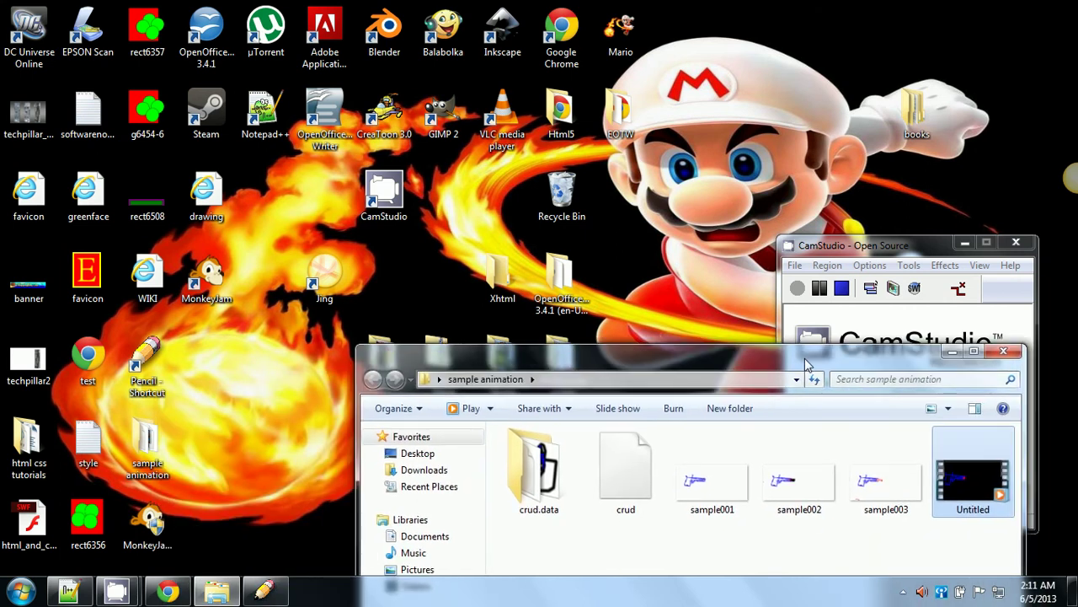
pyautogui.moveTo(807, 363); pyautogui.dragTo(813, 252)
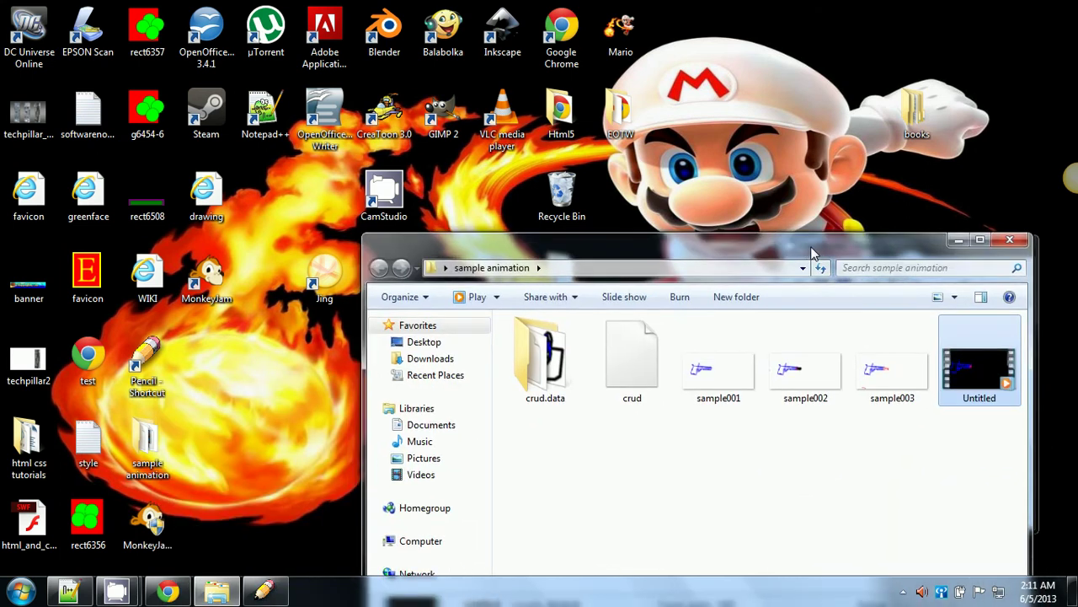
pyautogui.doubleClick(973, 395)
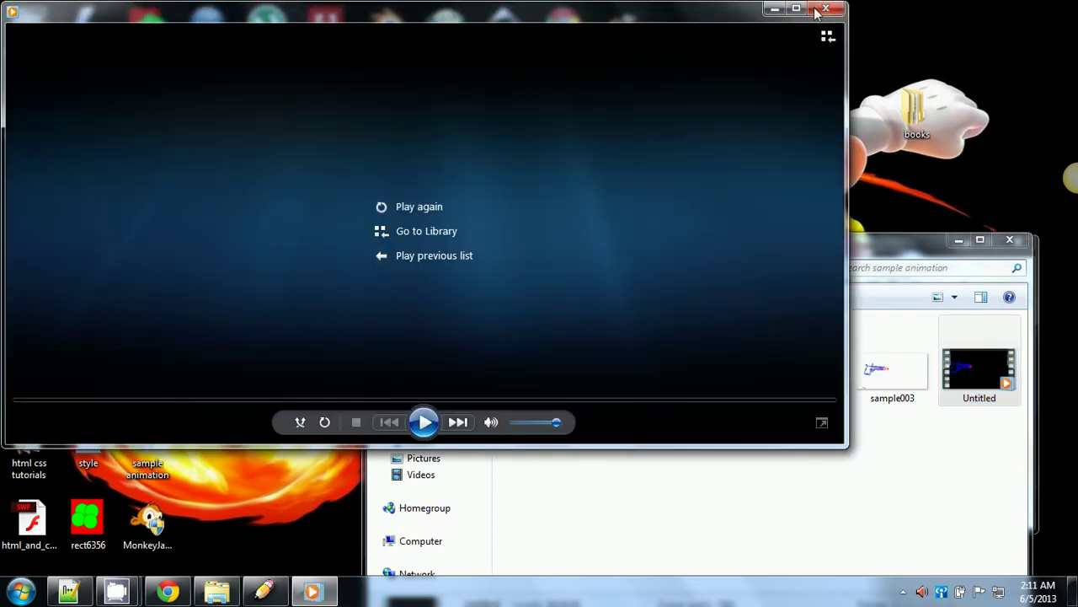
pyautogui.click(826, 10)
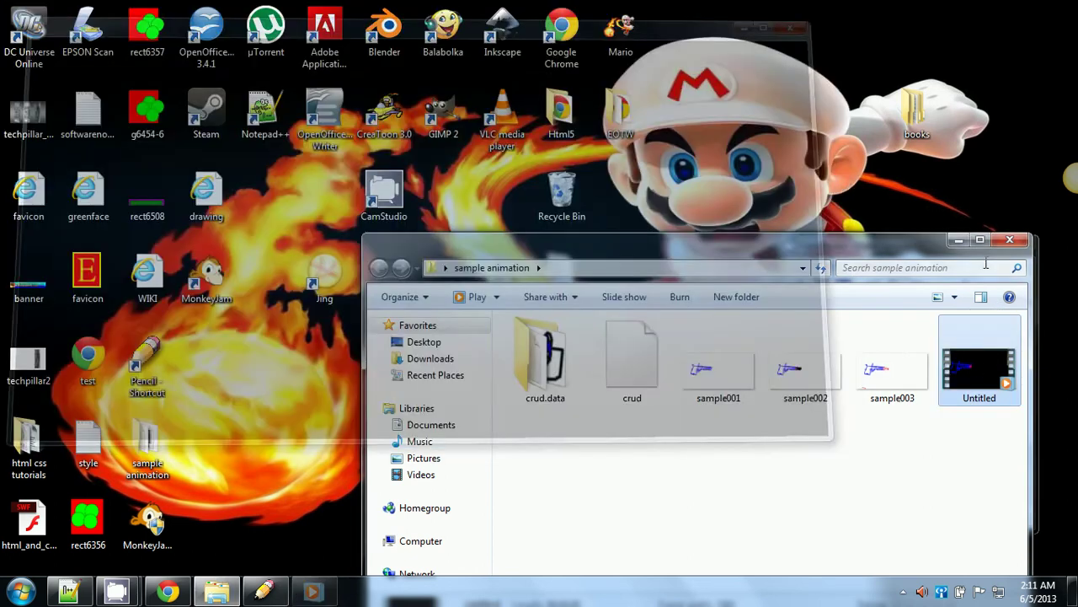
# Open the Untitled video with VLC media player
pyautogui.rightClick(953, 341)
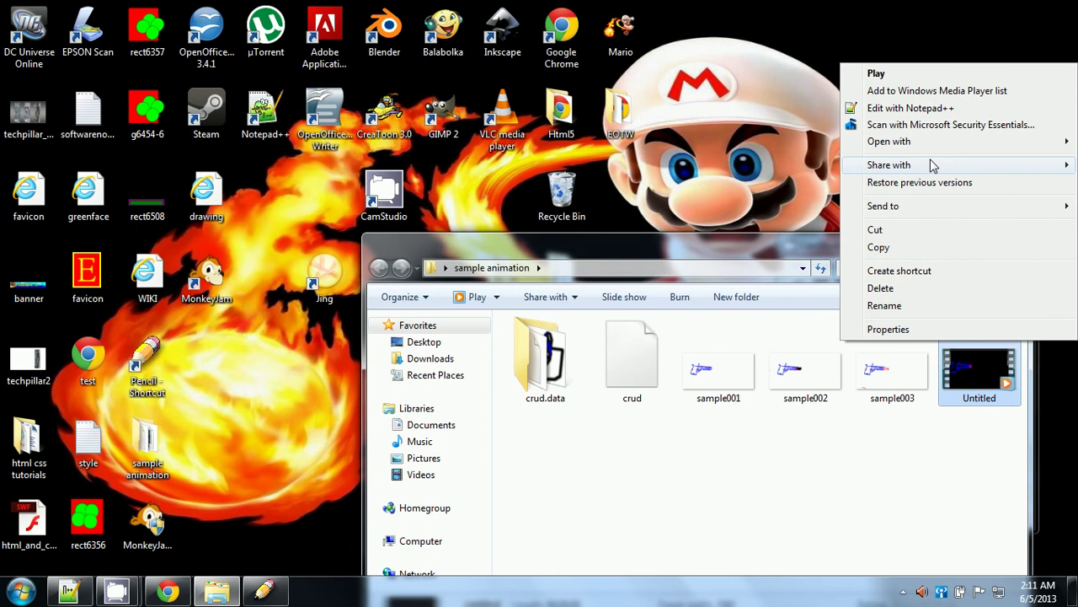
pyautogui.moveTo(934, 164)
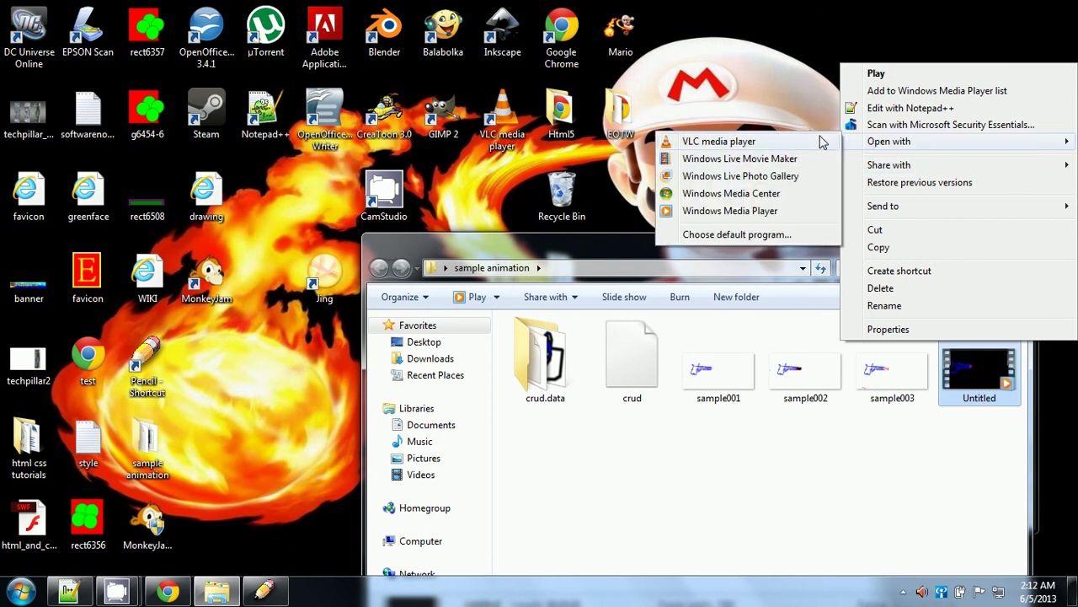
pyautogui.click(822, 143)
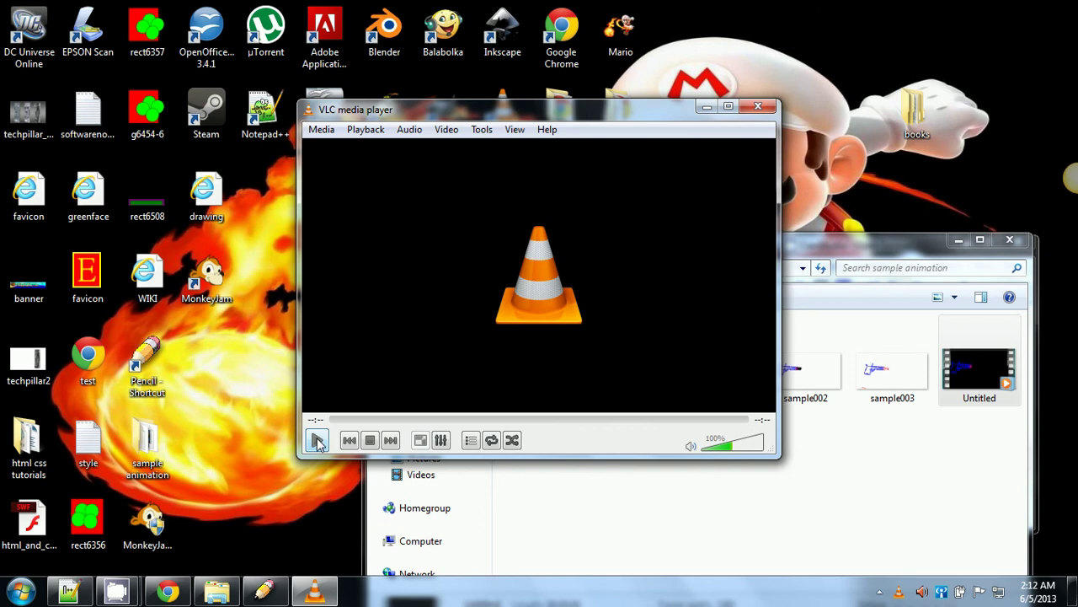
# Replay the Untitled video repeatedly in VLC, and close the player and the sample animation folder window
pyautogui.click(317, 440)
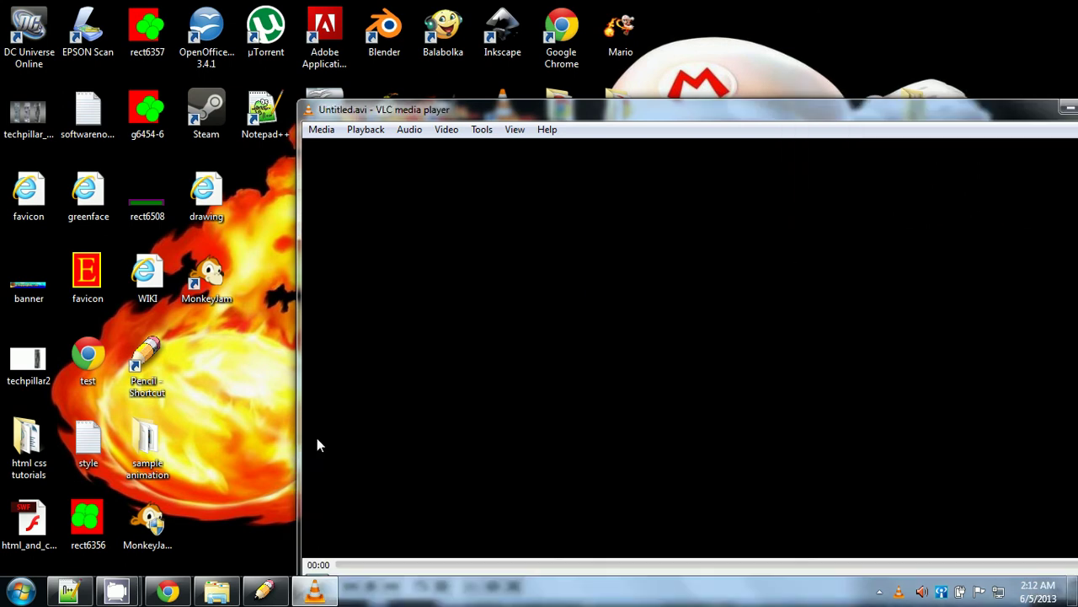
pyautogui.click(317, 440)
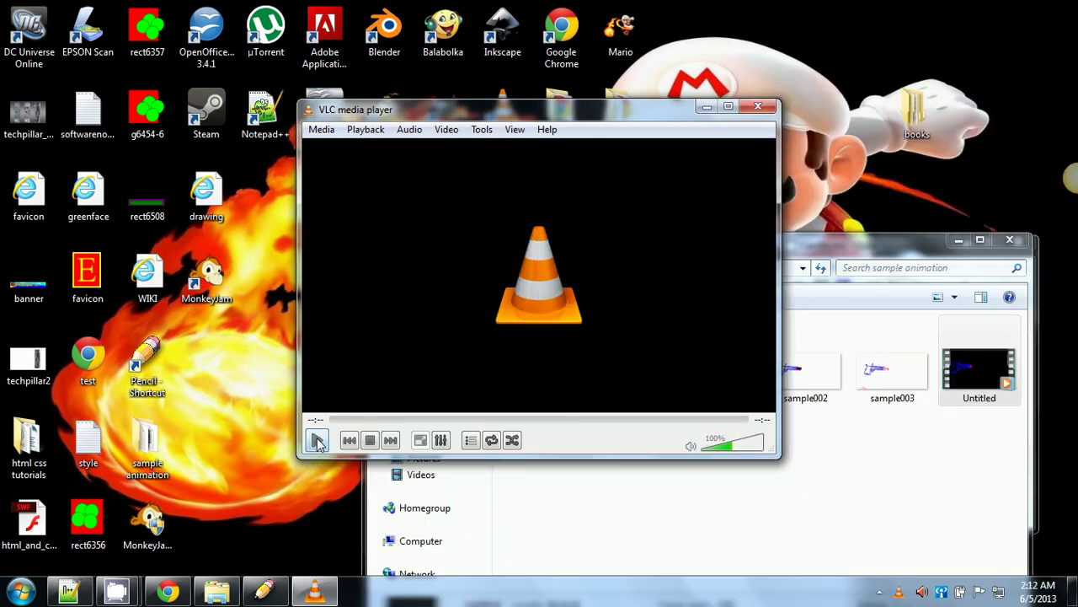
pyautogui.click(318, 440)
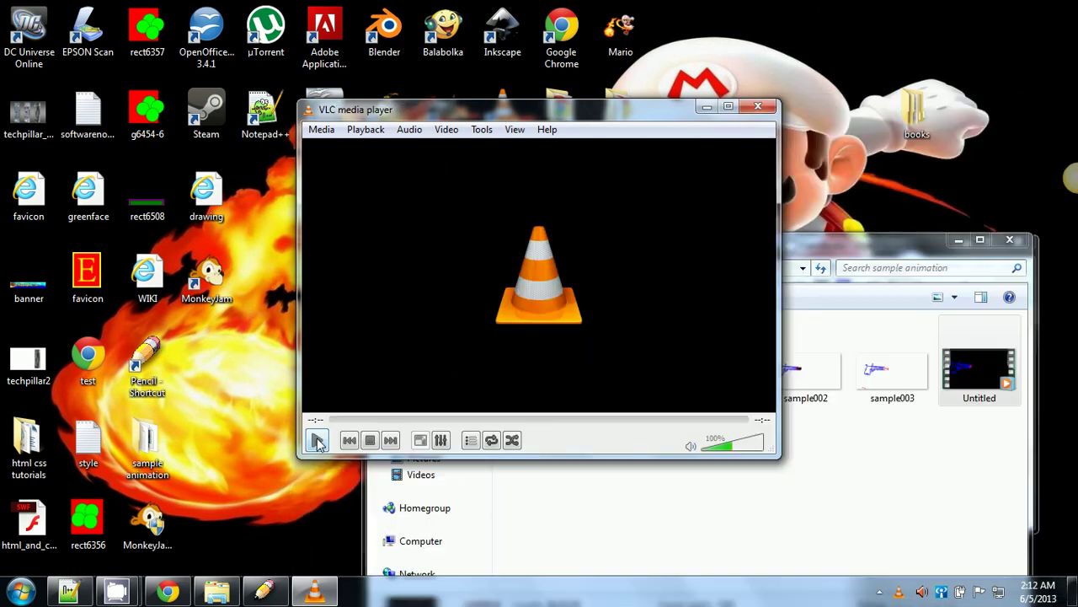
pyautogui.click(318, 439)
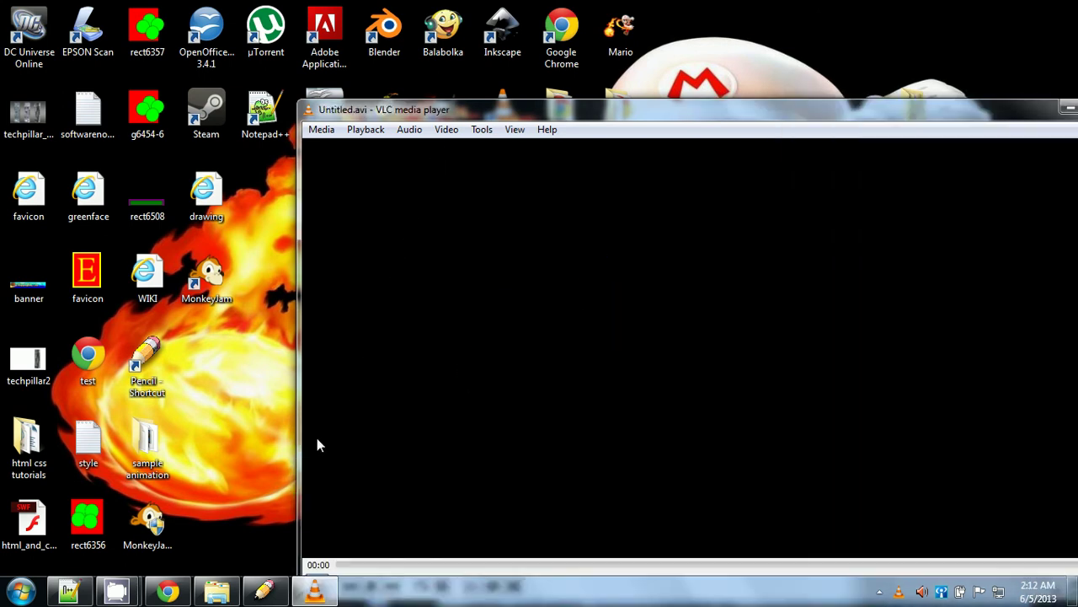
pyautogui.click(317, 440)
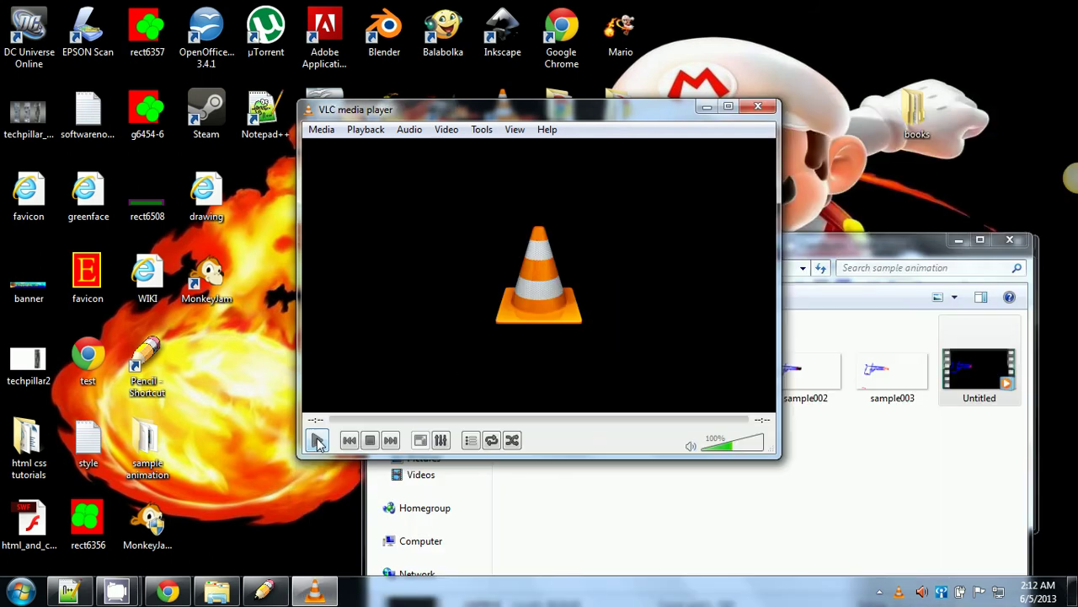
pyautogui.click(317, 439)
pyautogui.click(318, 440)
pyautogui.click(318, 439)
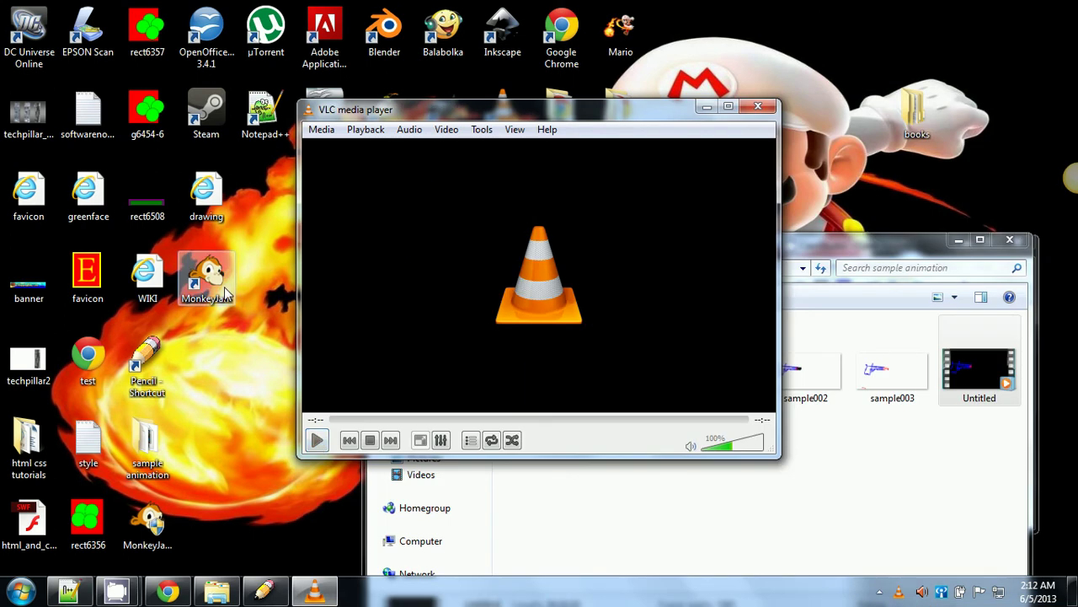
pyautogui.click(316, 441)
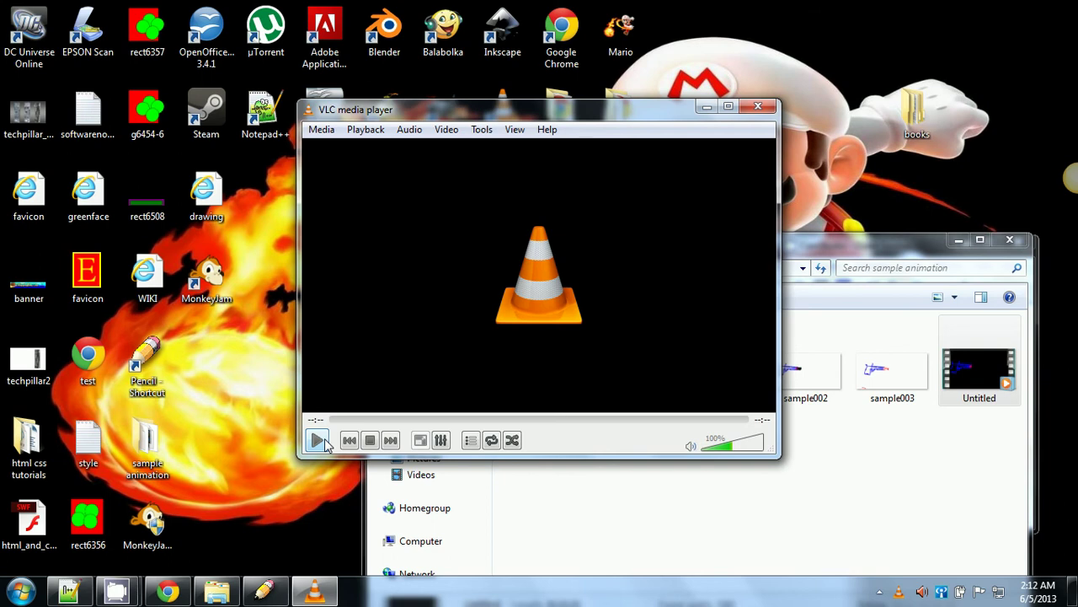
pyautogui.click(325, 441)
pyautogui.click(326, 442)
pyautogui.click(315, 440)
pyautogui.click(758, 109)
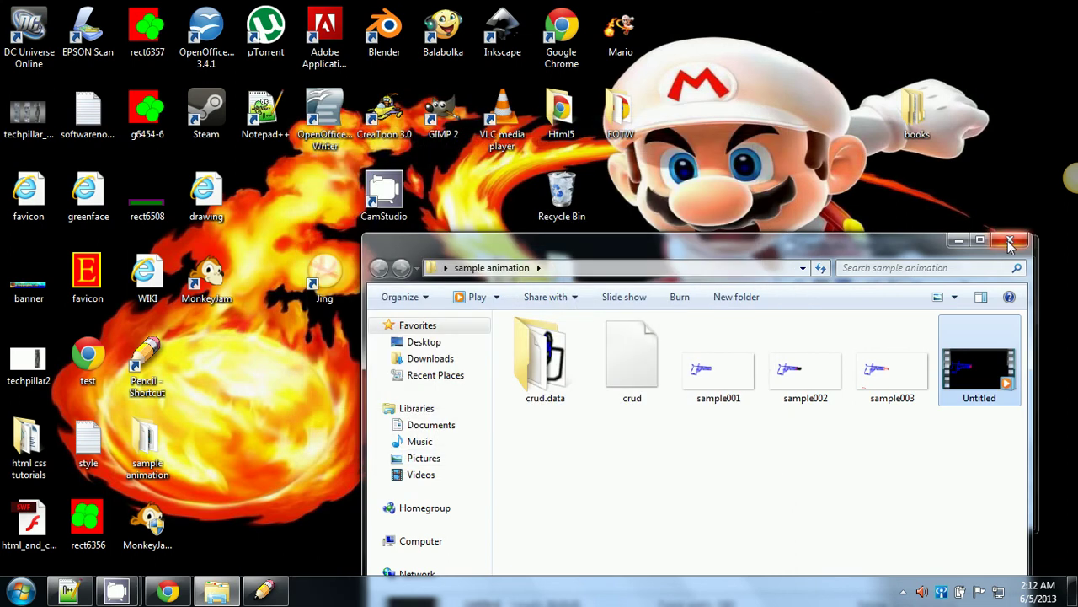
pyautogui.click(1010, 240)
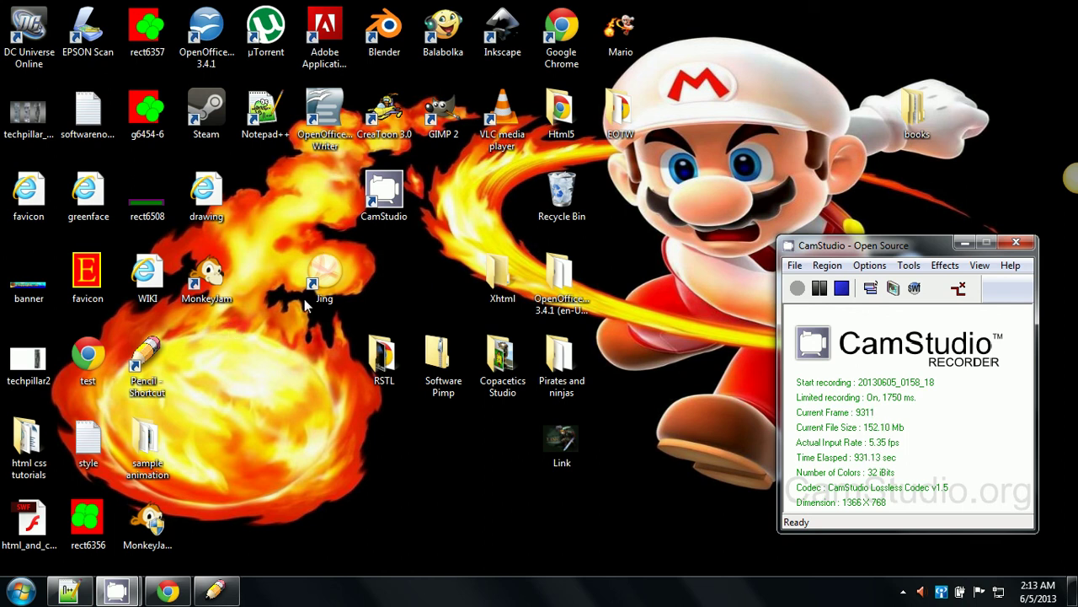
pyautogui.click(324, 278)
pyautogui.click(291, 241)
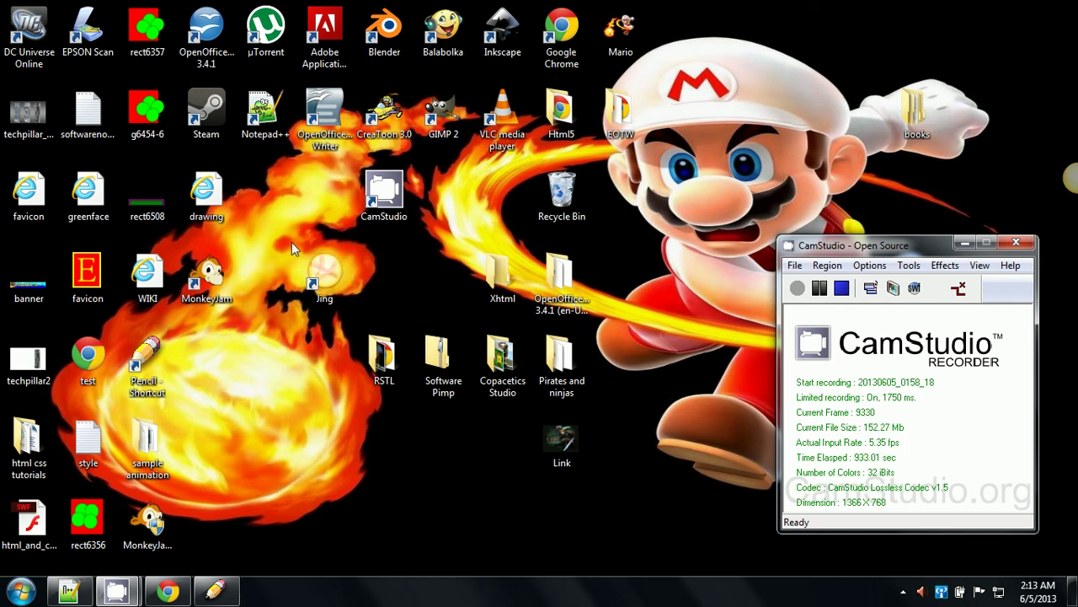